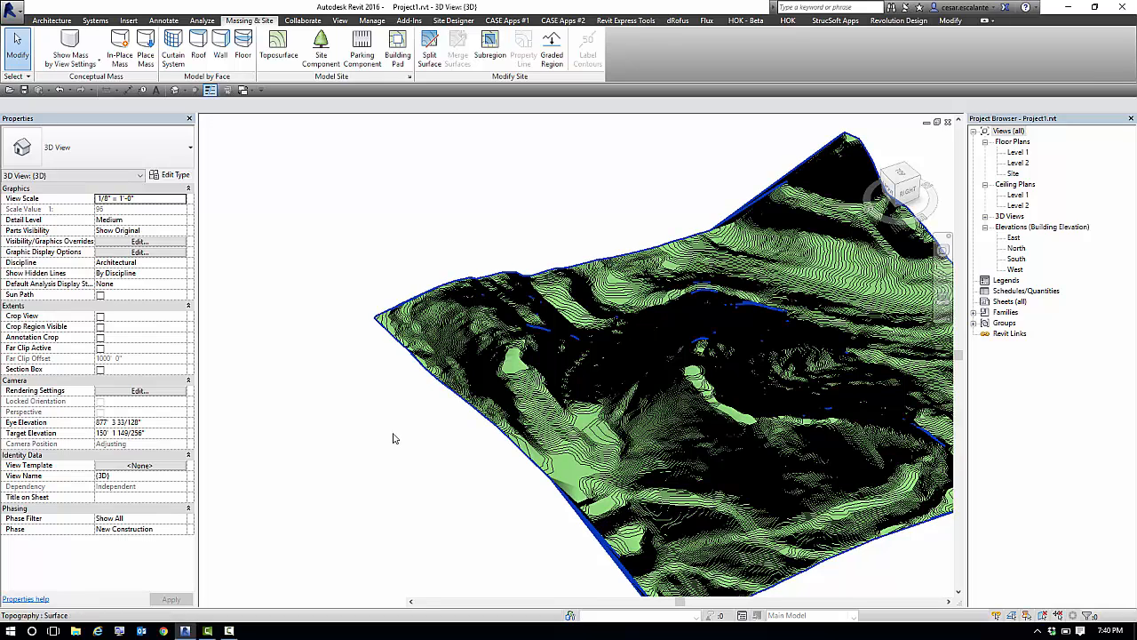
Select the topography surface in the 3D view to inspect it up close, and clear the selection.
left_click(824, 498)
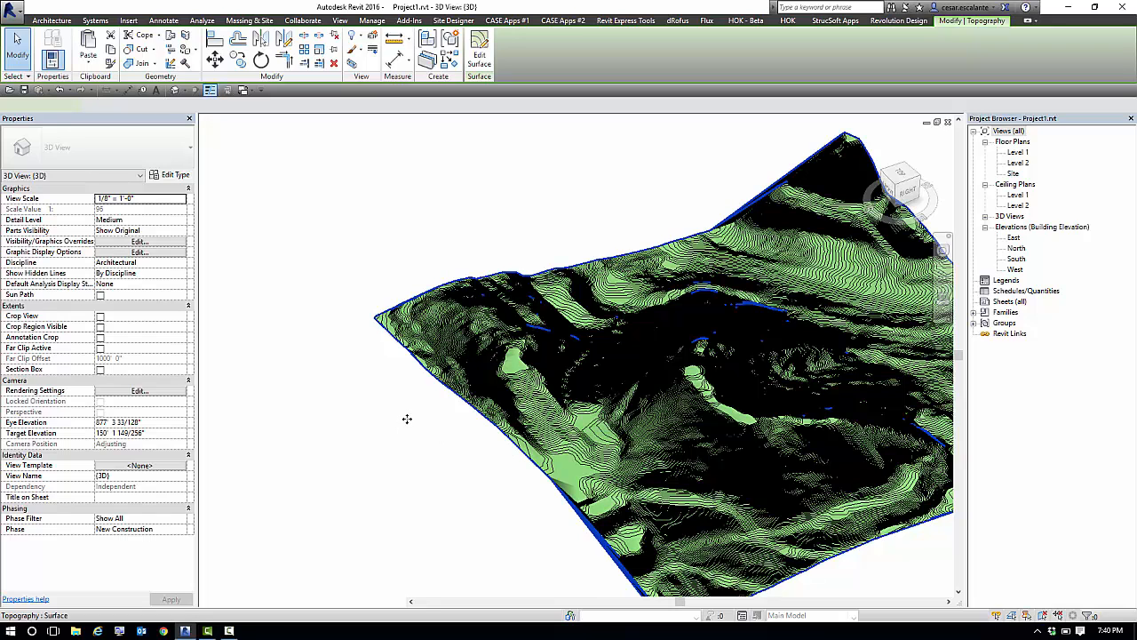
scroll(410, 419, "up", 3)
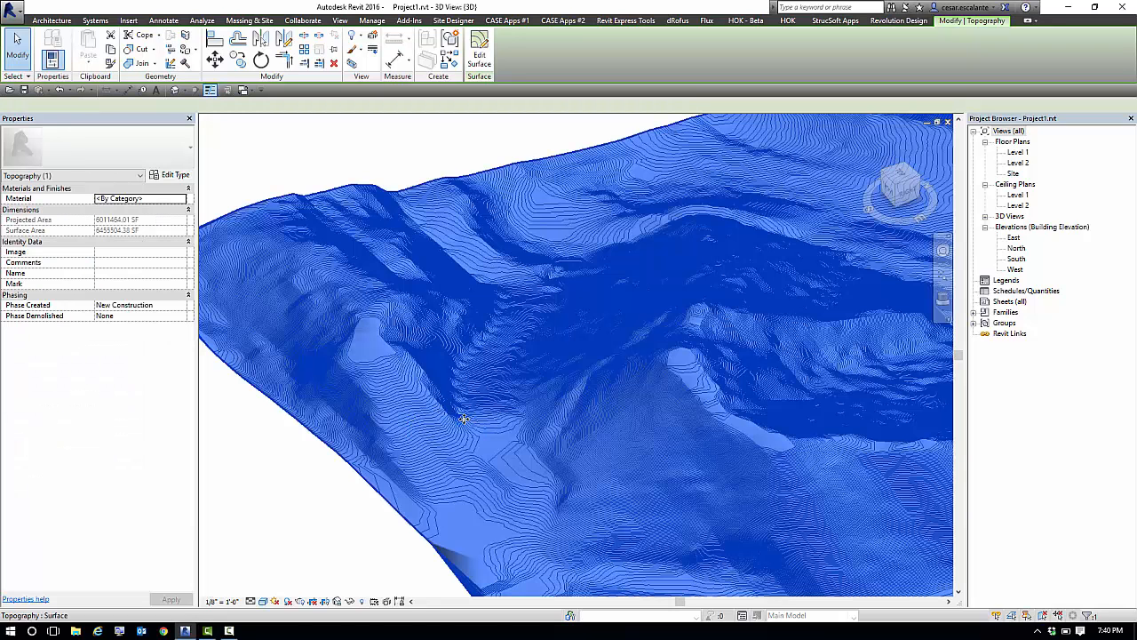
left_click(364, 162)
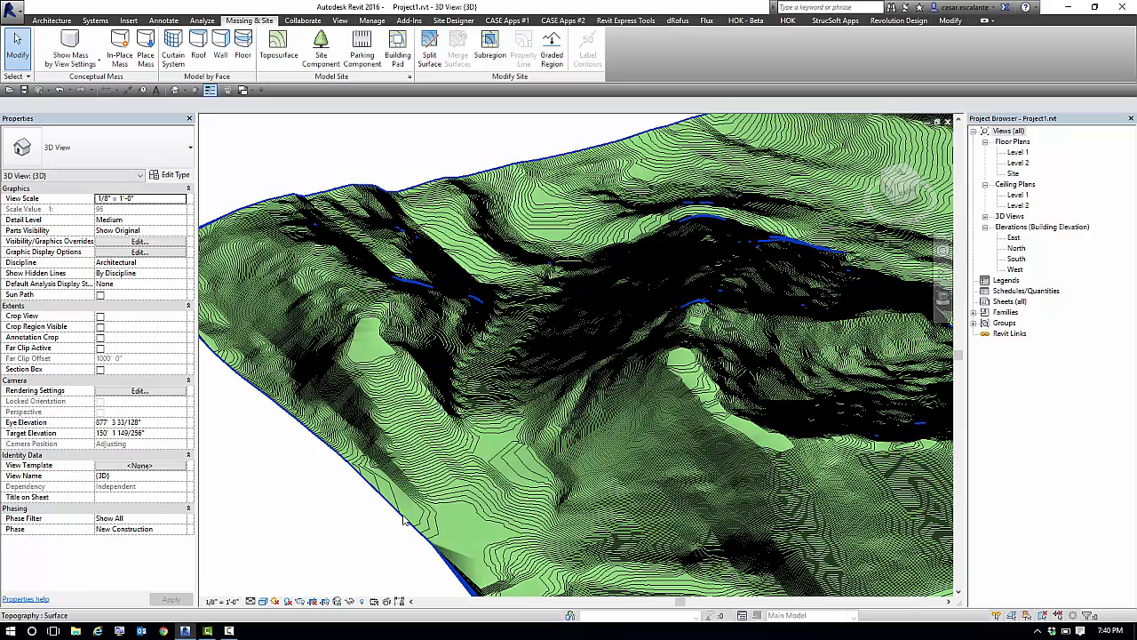
Switch to Chrome, open flux.io and log in to view the Flux projects.
left_click(165, 631)
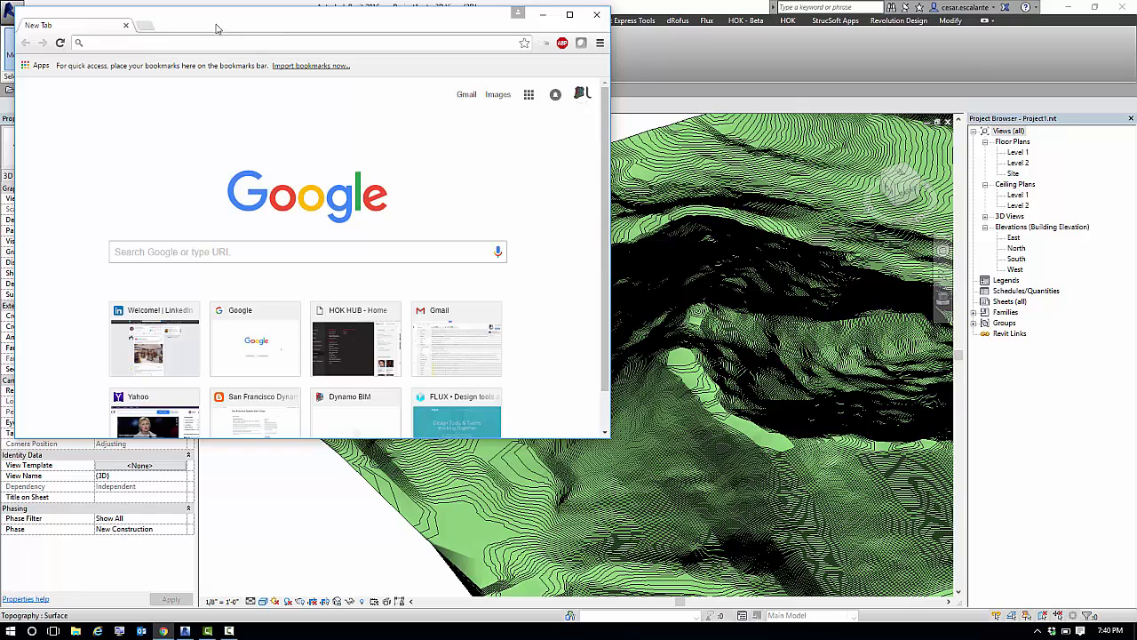
left_click_drag(216, 28, 398, 179)
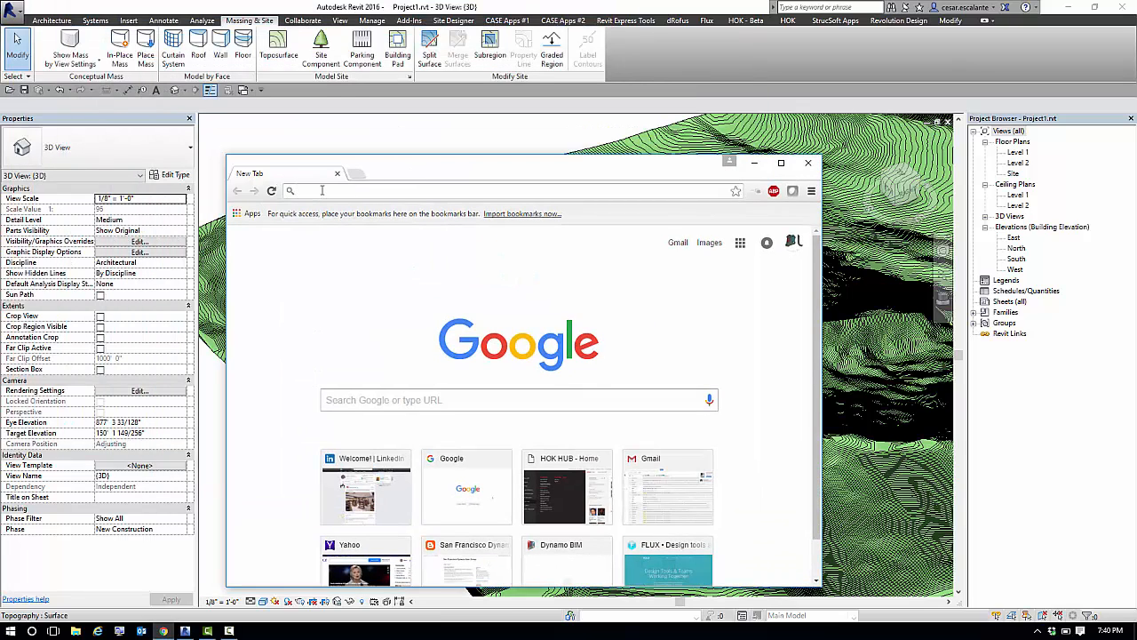
type("flux.io")
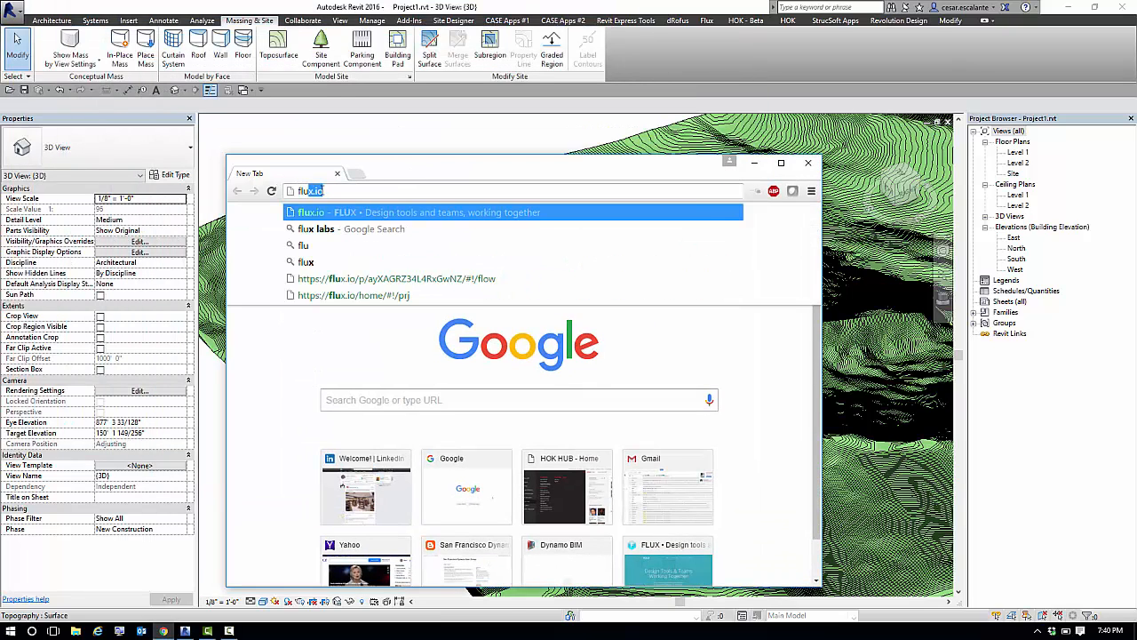
key("Return")
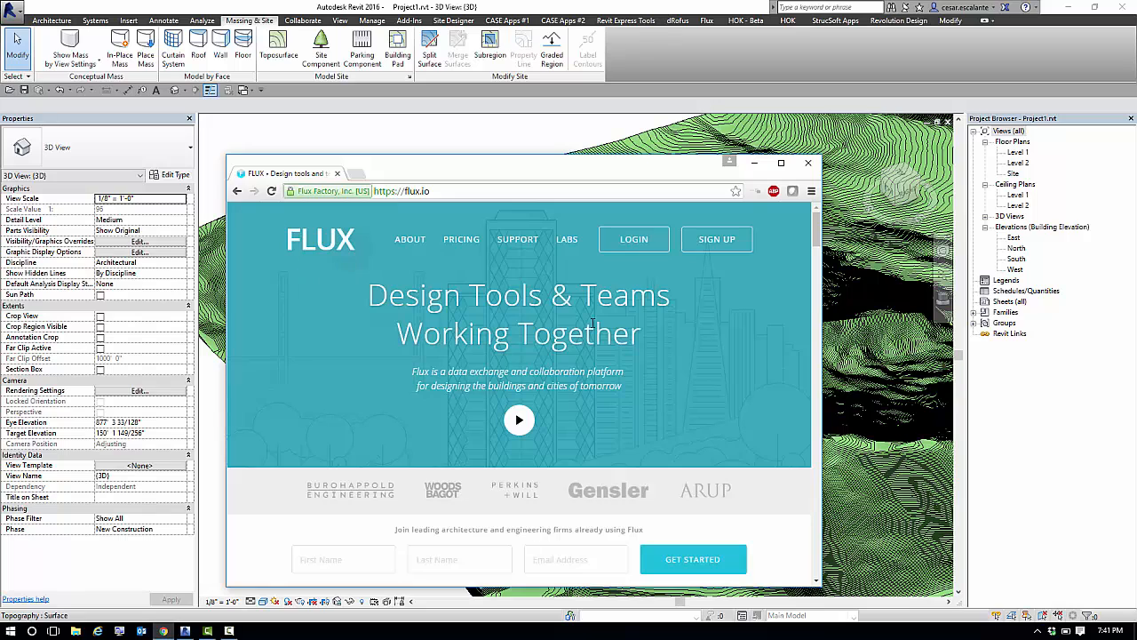
left_click(629, 240)
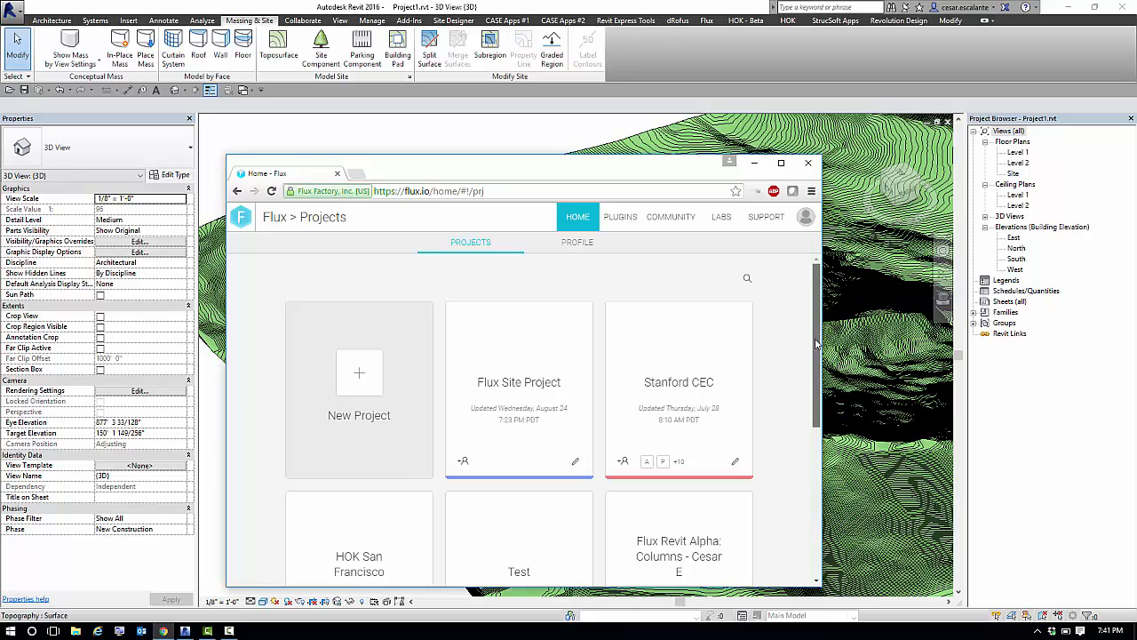
left_click_drag(819, 334, 818, 258)
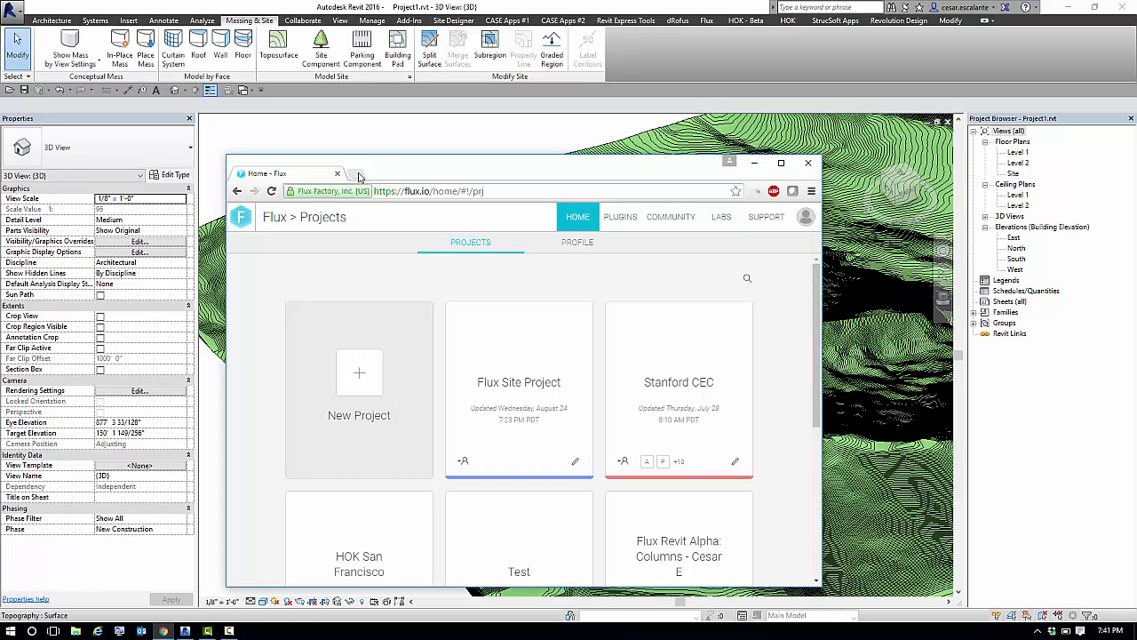
Go to labs.flux.io and maximize the browser window to show the experimental tools.
left_click(506, 190)
type("labs.flux.io")
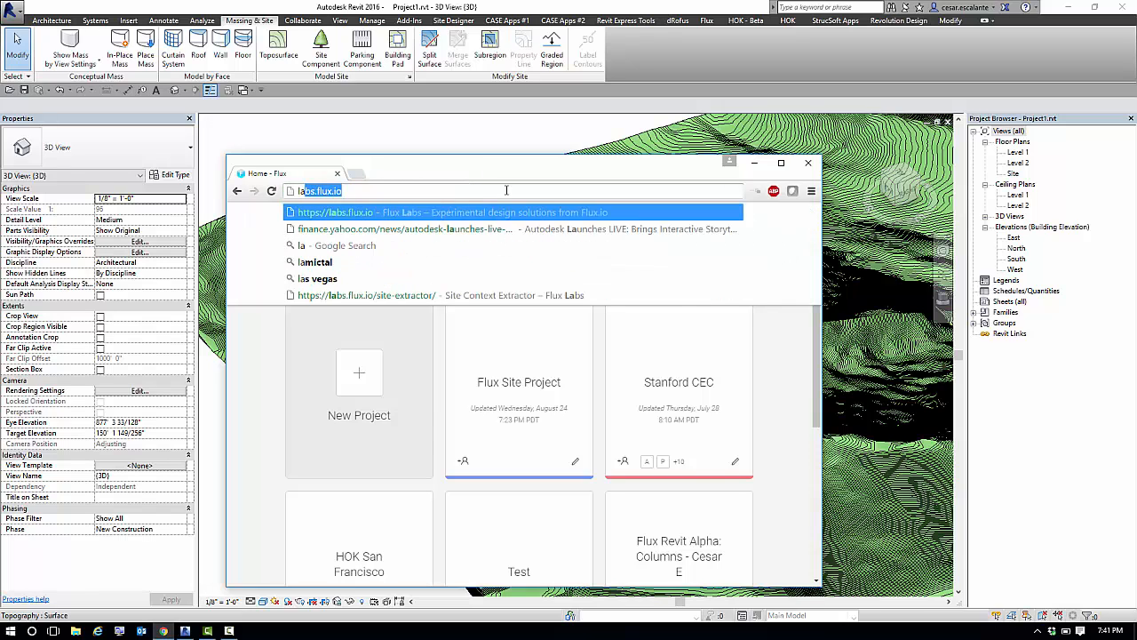
key("Return")
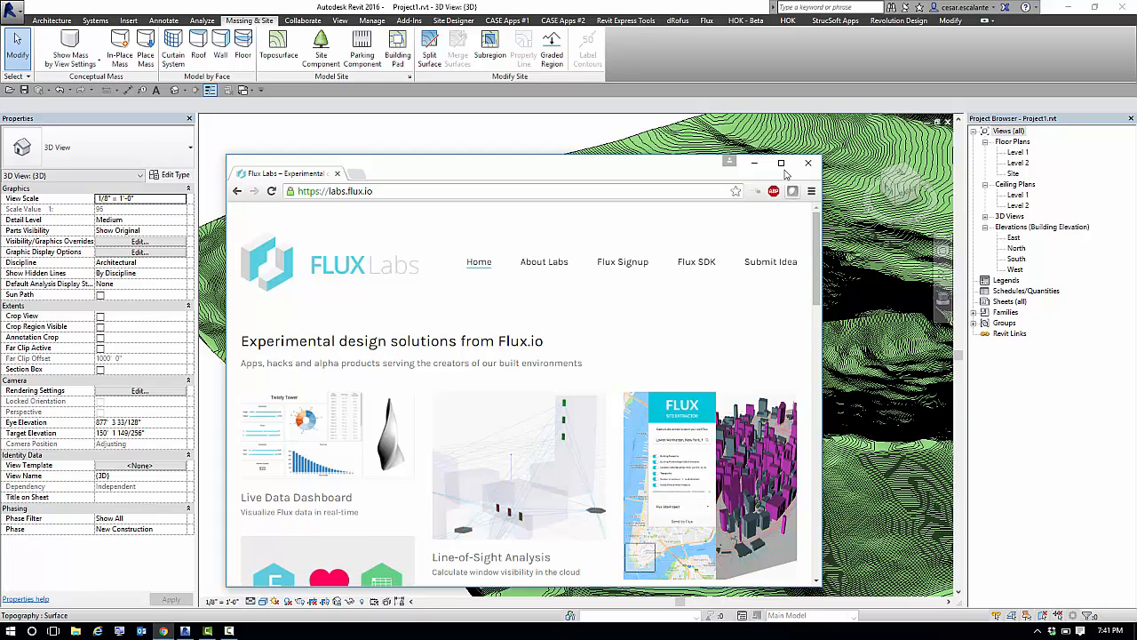
left_click_drag(818, 513, 924, 424)
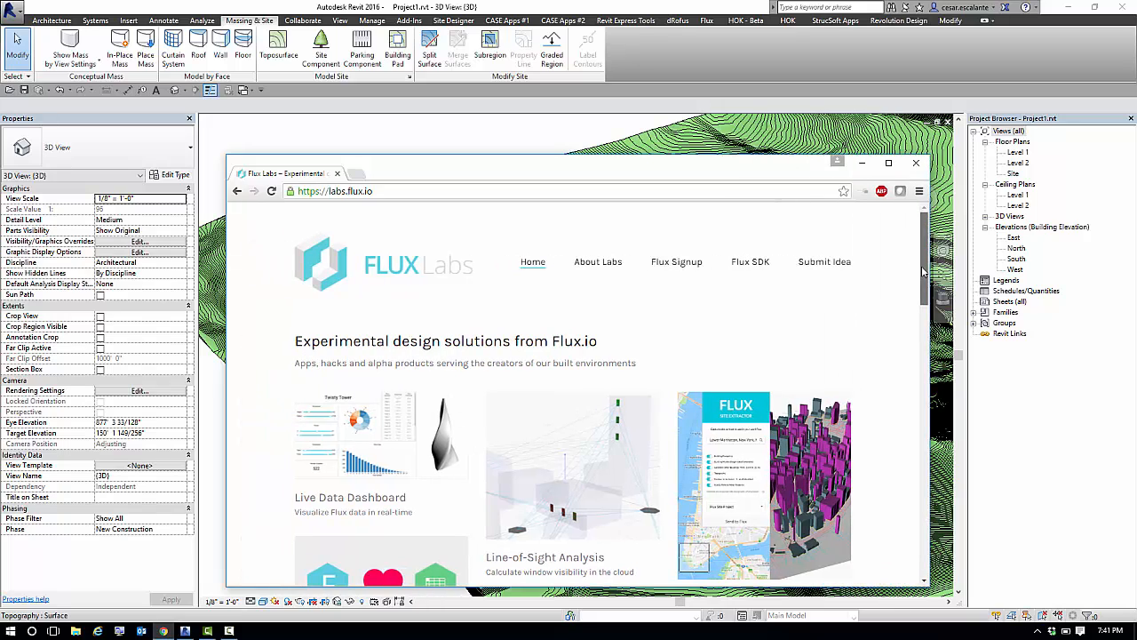
mouse_move(924, 267)
left_mouse_down()
mouse_move(937, 355)
mouse_move(934, 273)
mouse_move(931, 285)
left_mouse_up()
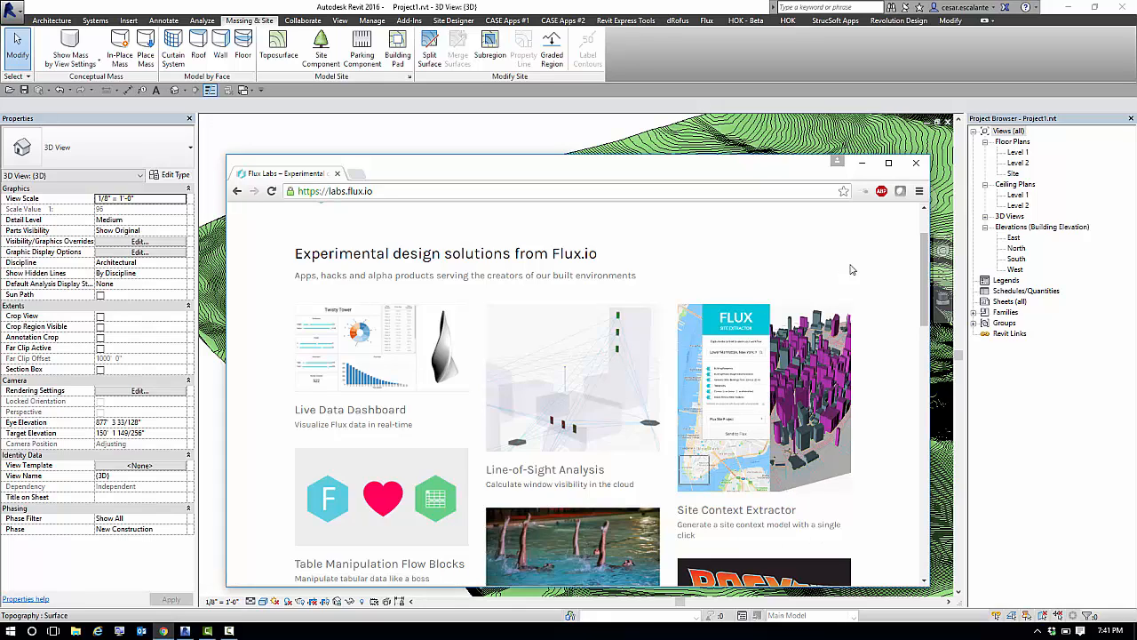
left_click(888, 162)
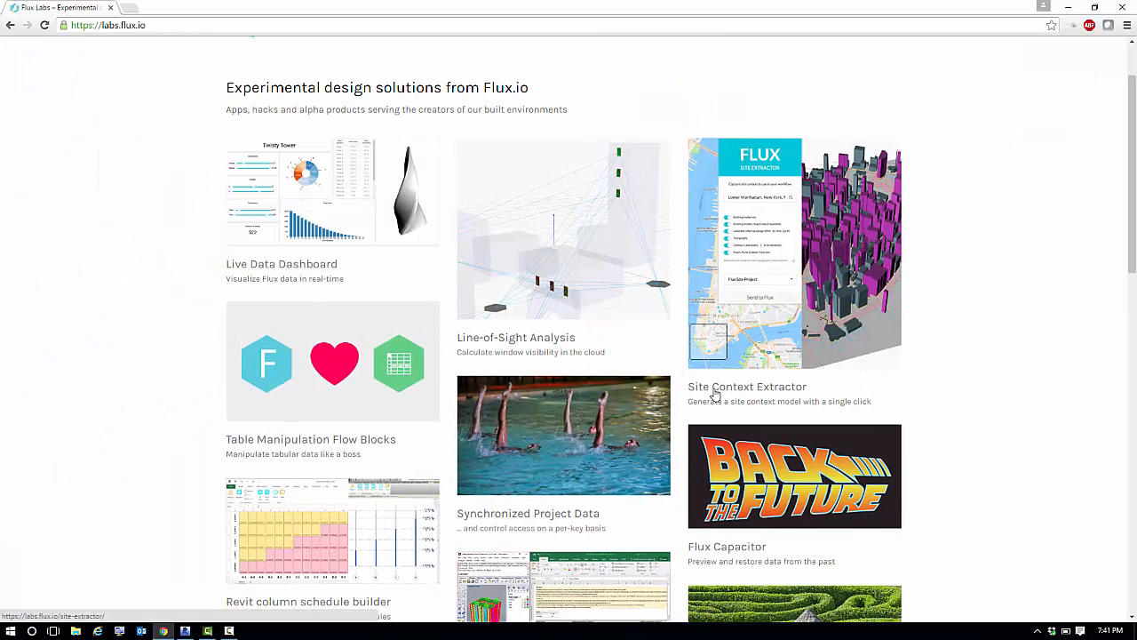
Open the Site Context Extractor page, review its description and launch the Site Extractor.
left_click(761, 390)
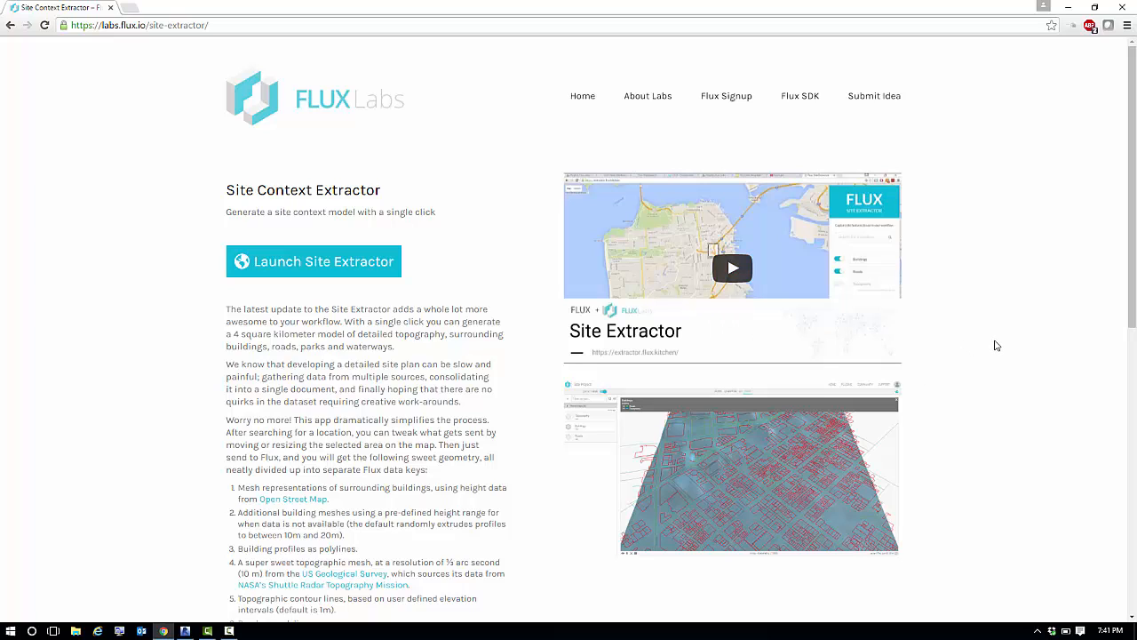
left_click_drag(1132, 320, 1131, 359)
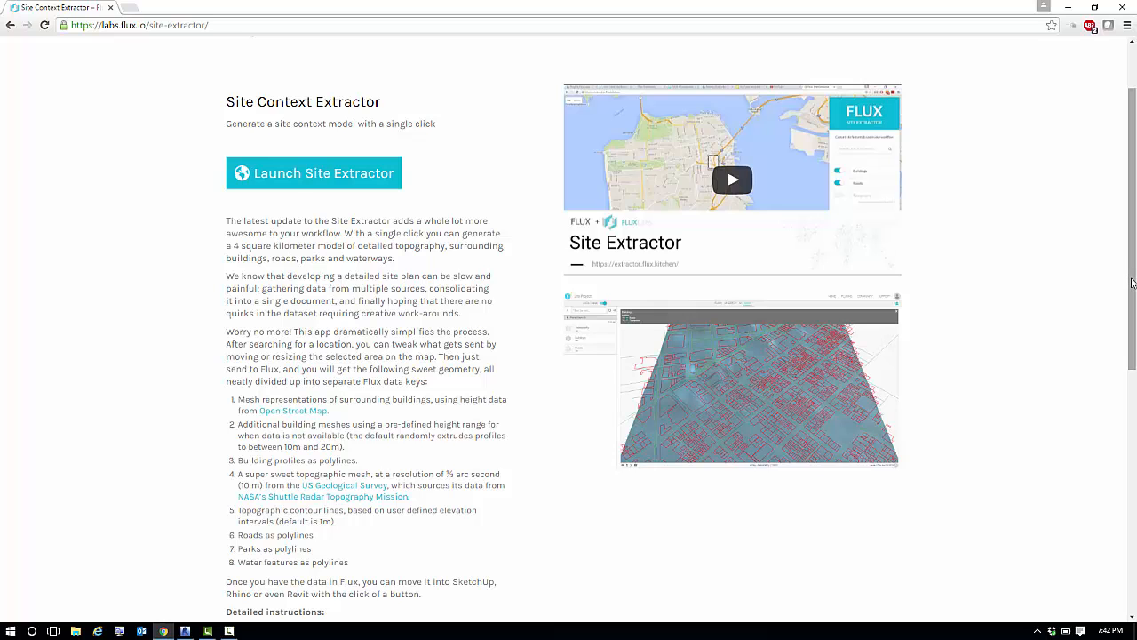
left_click_drag(1132, 282, 1121, 245)
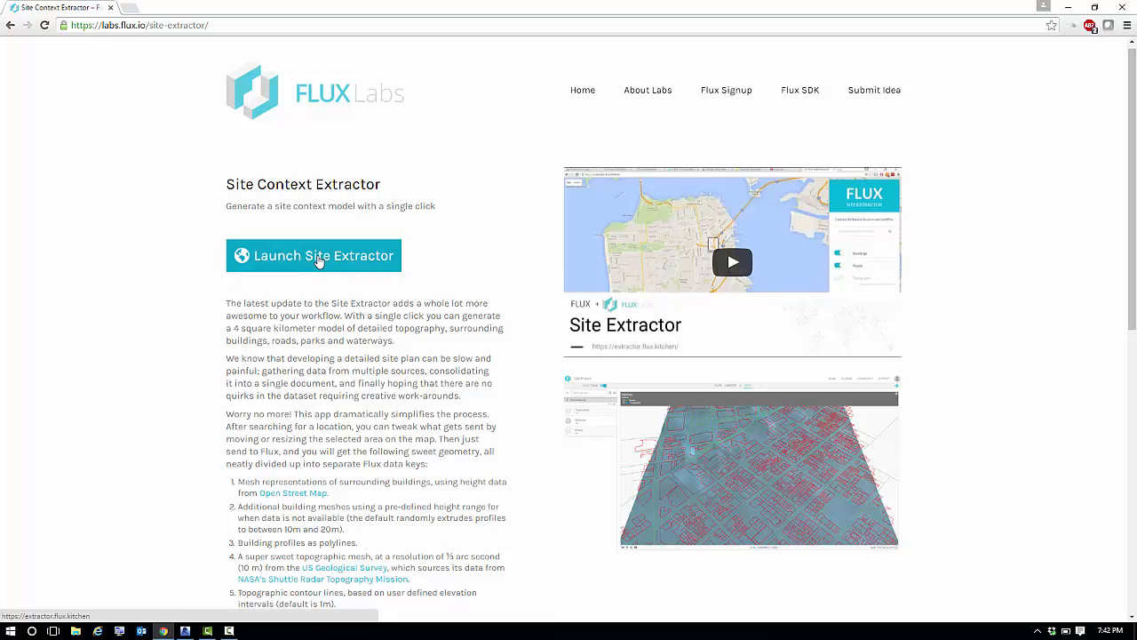
left_click(318, 259)
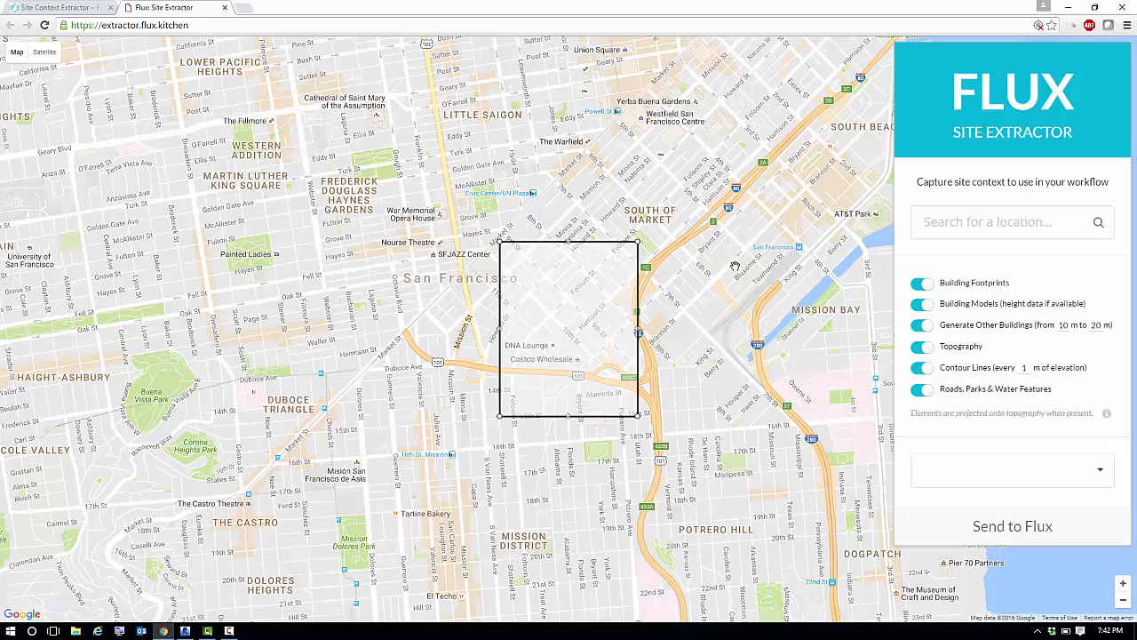
Resize the extraction rectangle on the San Francisco map so that it surrounds Corona Heights Park.
left_click_drag(736, 267, 634, 354)
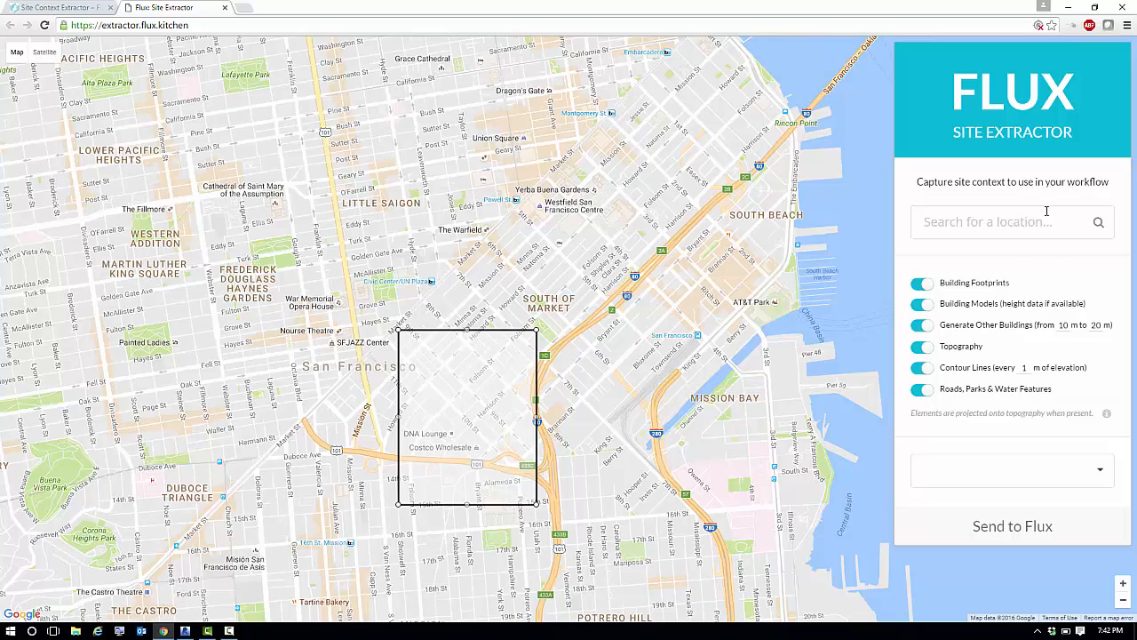
left_click(959, 223)
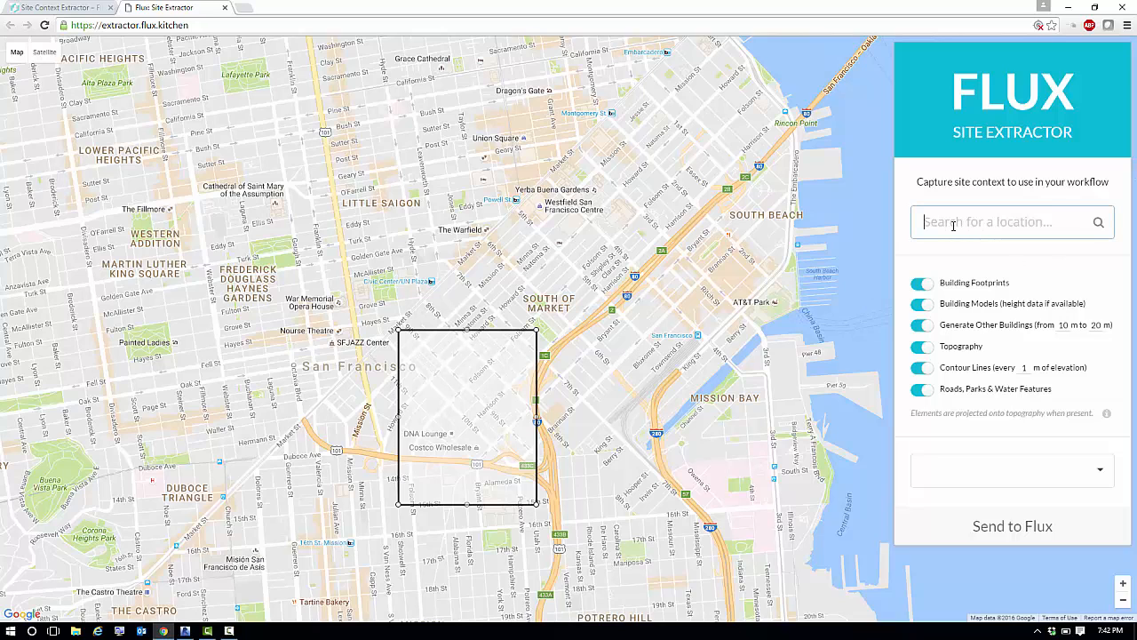
left_click_drag(556, 417, 778, 303)
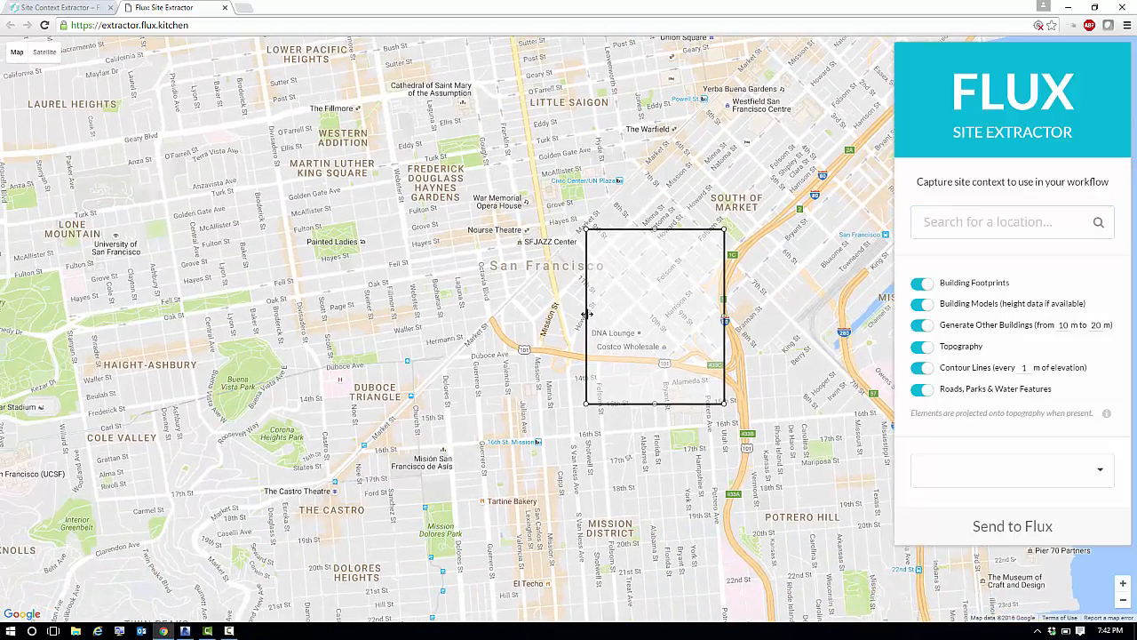
left_click_drag(586, 313, 310, 318)
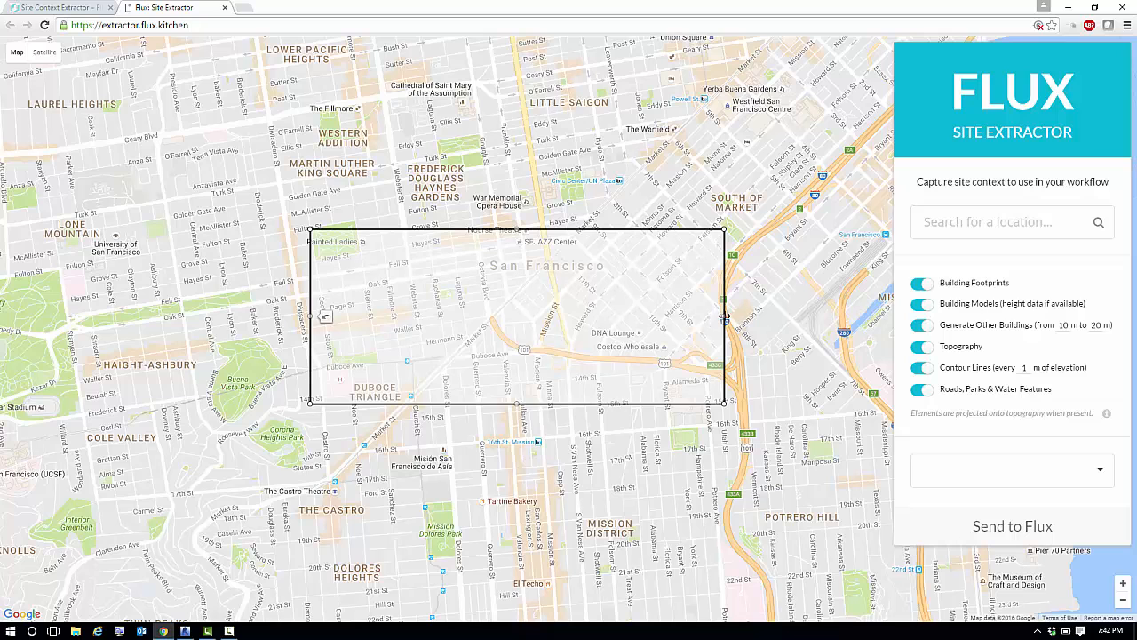
left_click_drag(725, 319, 440, 317)
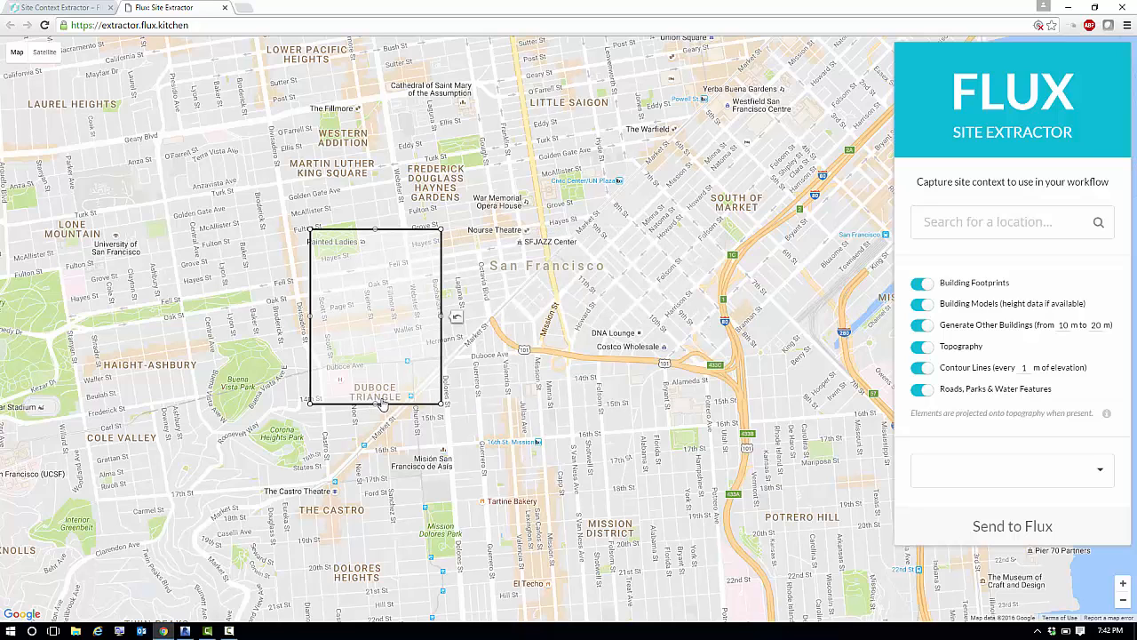
left_click_drag(376, 402, 310, 519)
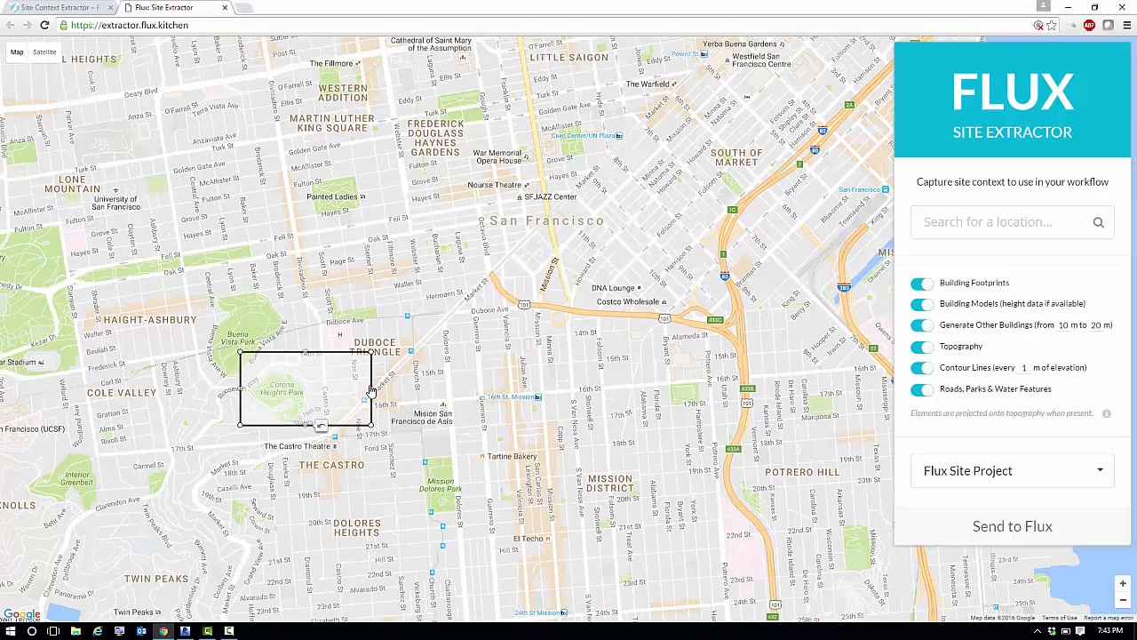
left_click_drag(372, 391, 310, 395)
left_click_drag(386, 444, 588, 438)
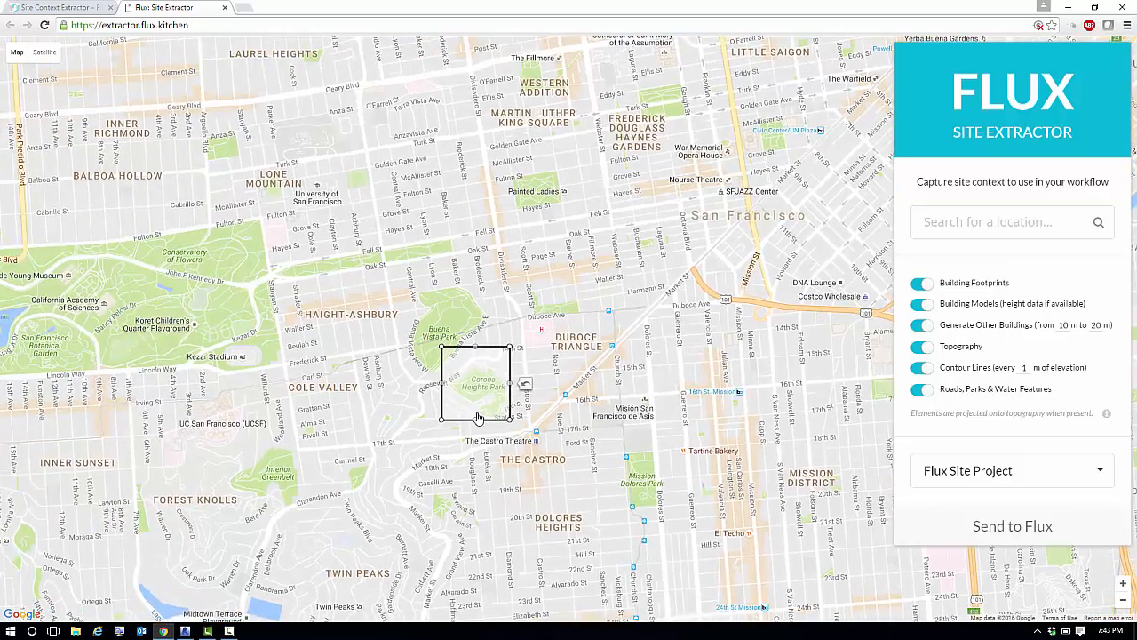
Narrow the extraction rectangle by moving its west edge in closer to Corona Heights Park.
scroll(477, 417, "up", 3)
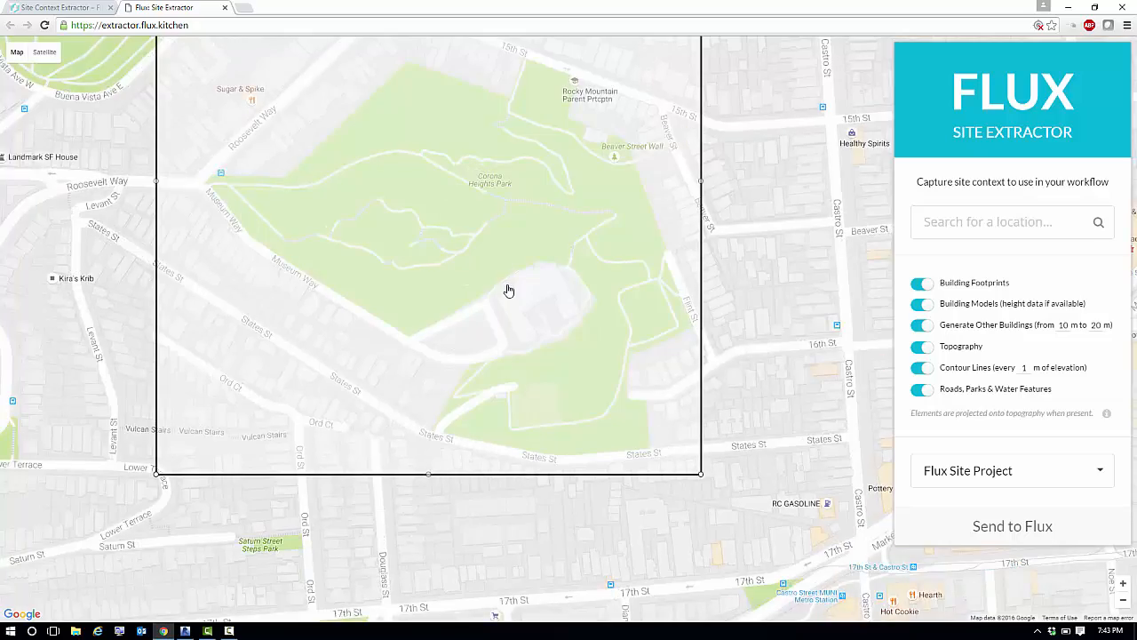
scroll(508, 290, "down", 2)
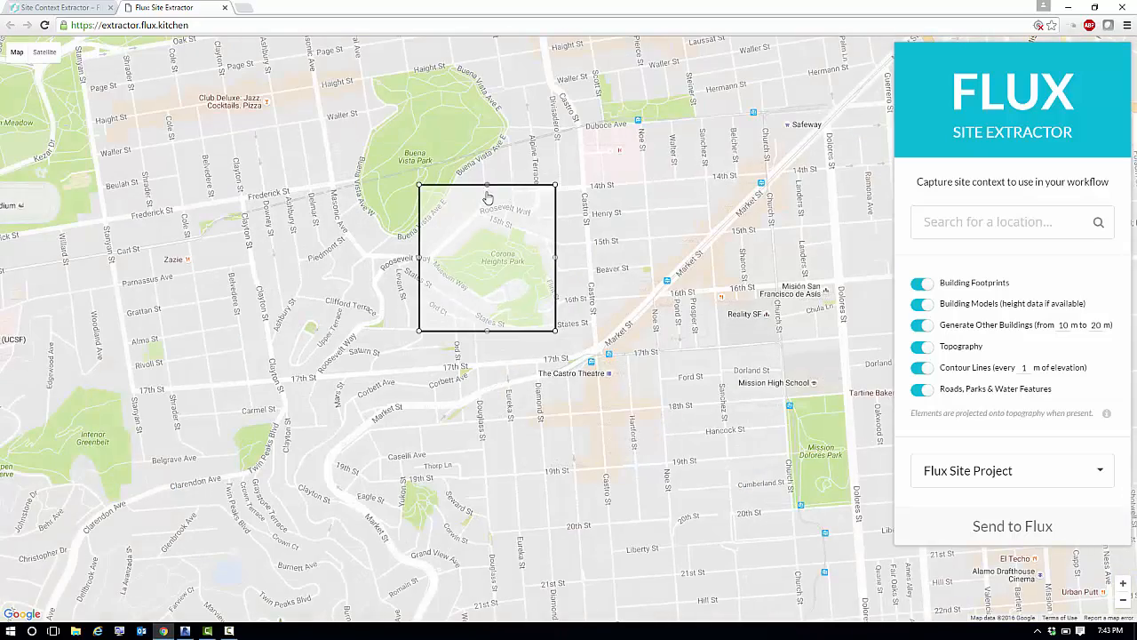
scroll(445, 264, "up", 1)
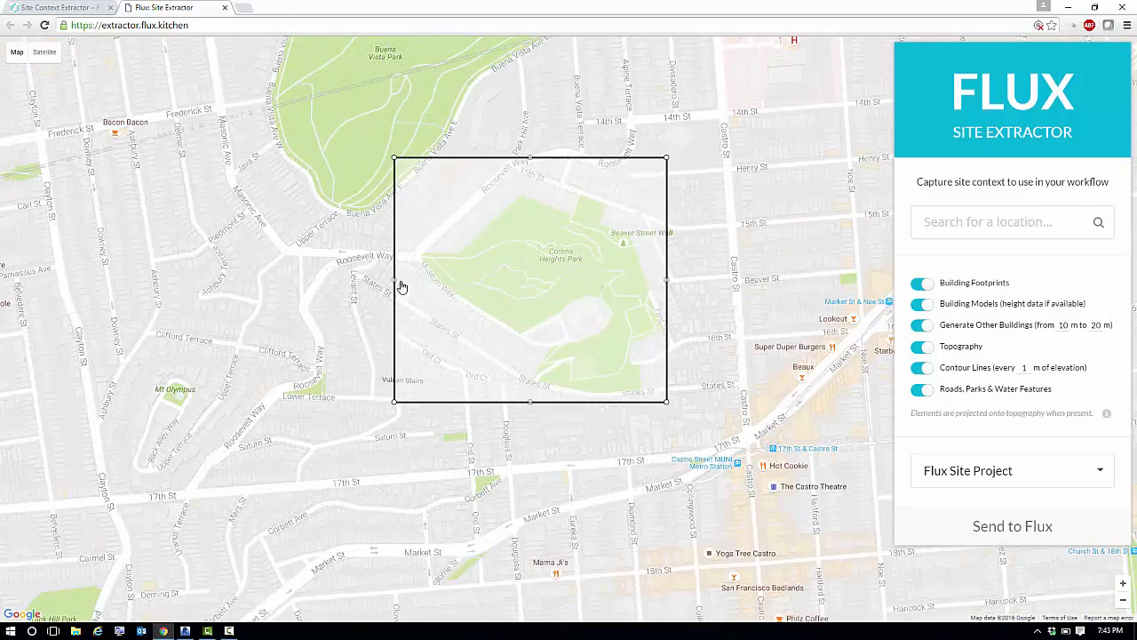
left_click_drag(394, 279, 438, 280)
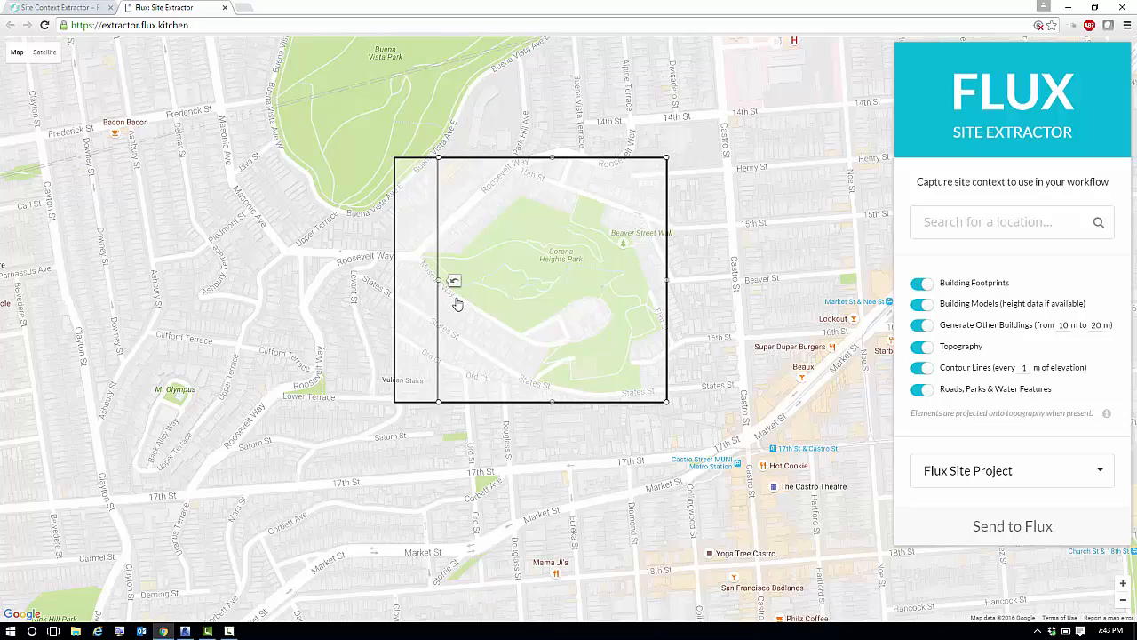
left_click_drag(766, 388, 421, 439)
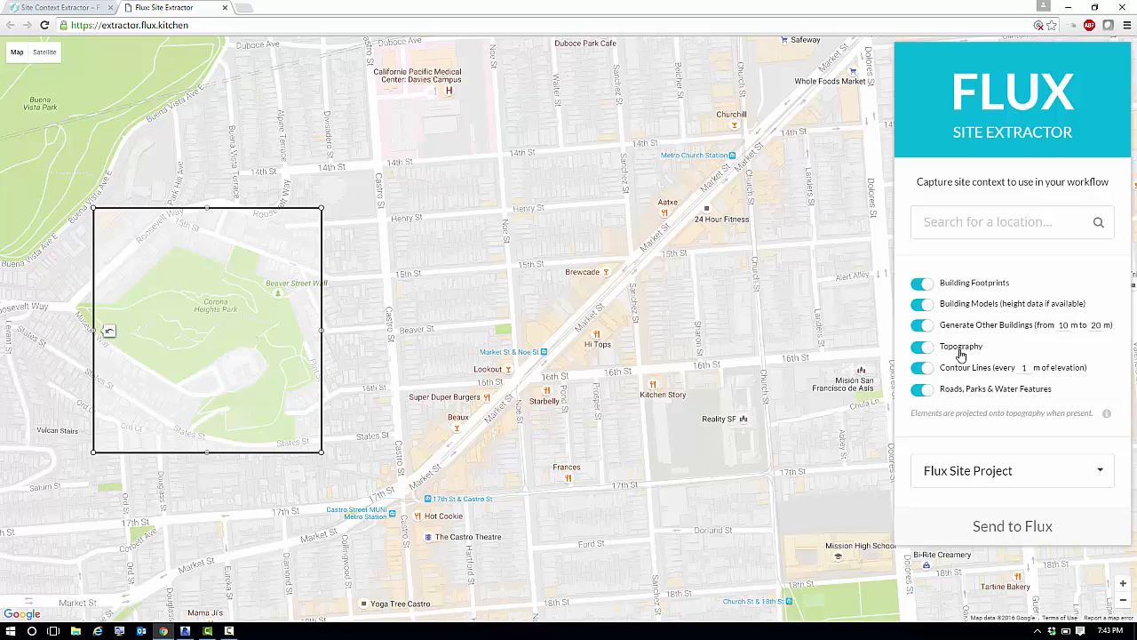
Turn off building footprints, building models, generated other buildings, topography, and roads, parks and water features, leaving only contour lines enabled.
left_click(921, 283)
left_click(921, 304)
left_click(924, 326)
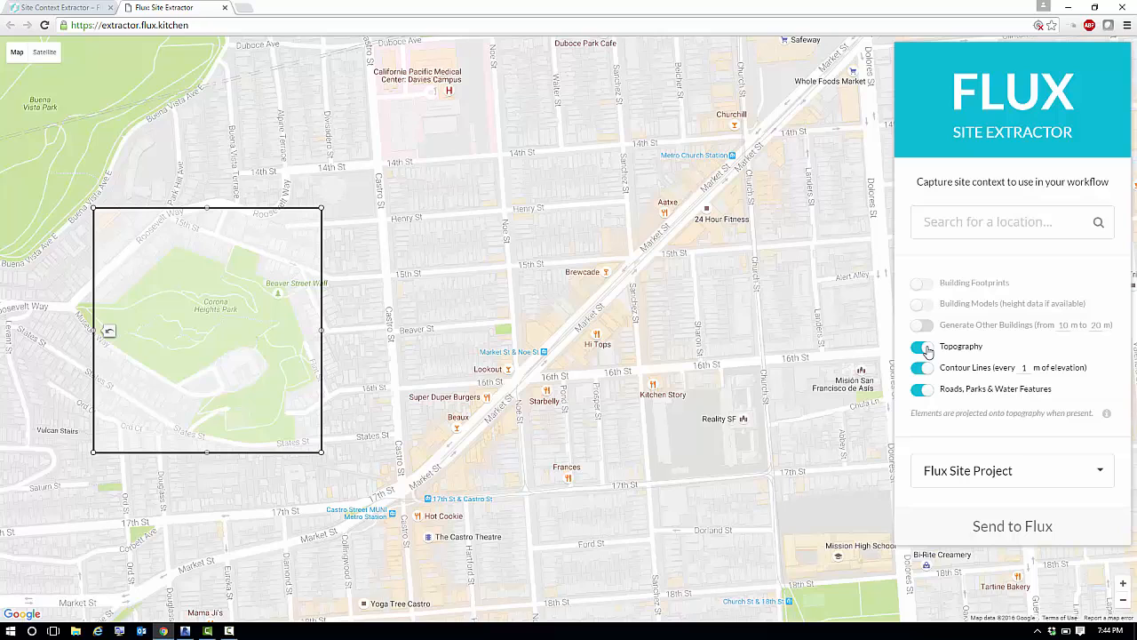
left_click(924, 347)
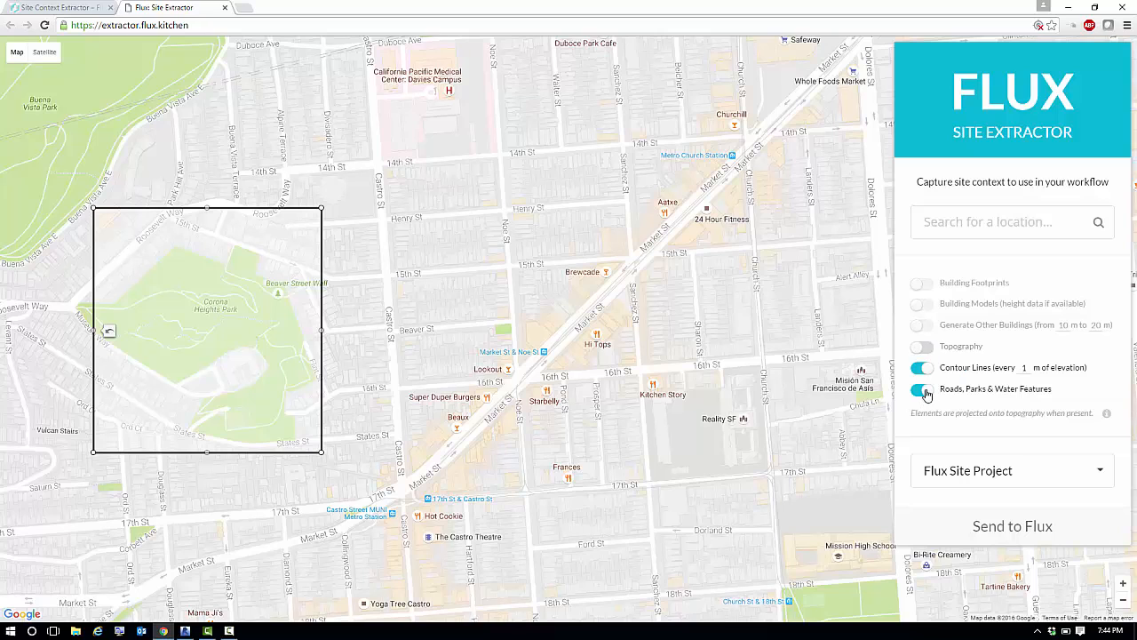
left_click(924, 392)
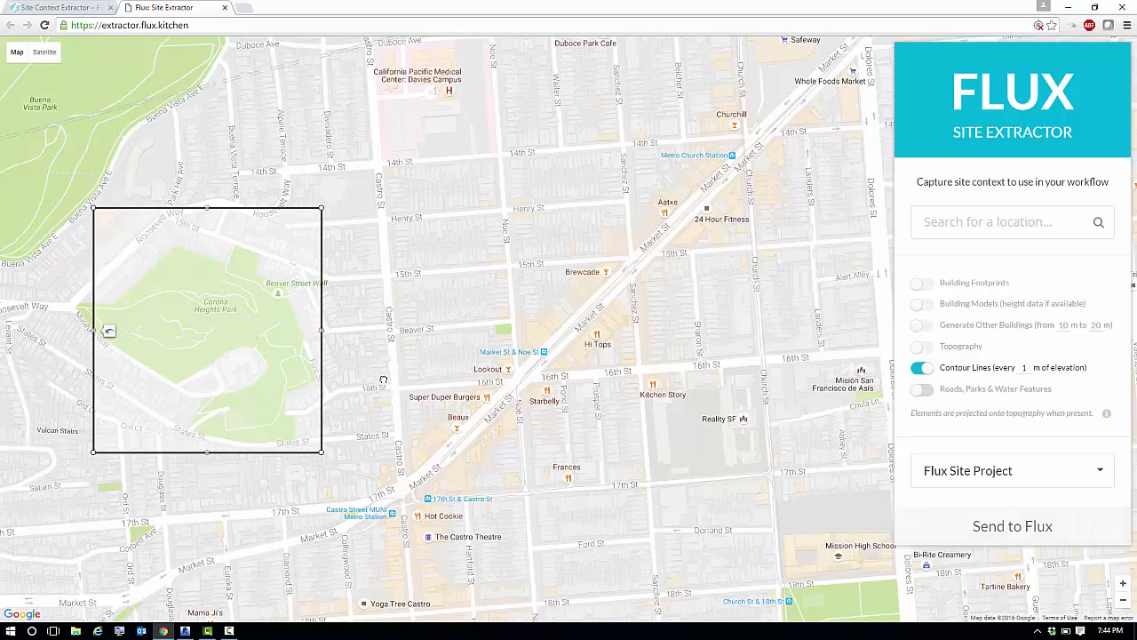
left_click_drag(382, 380, 741, 397)
scroll(742, 397, "up", 2)
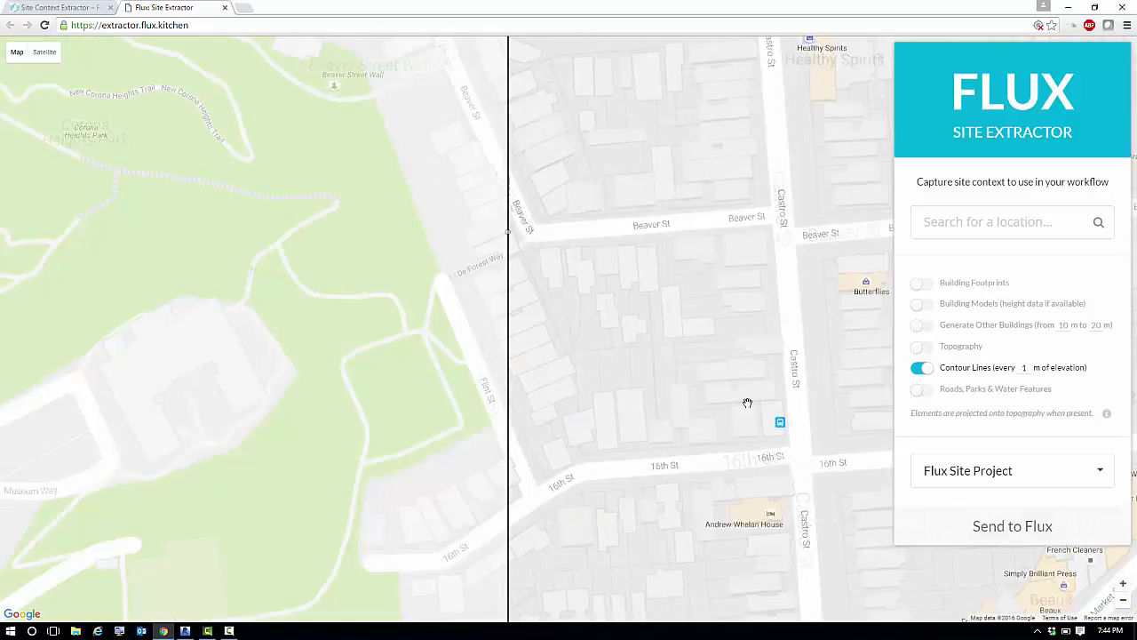
scroll(747, 402, "down", 1)
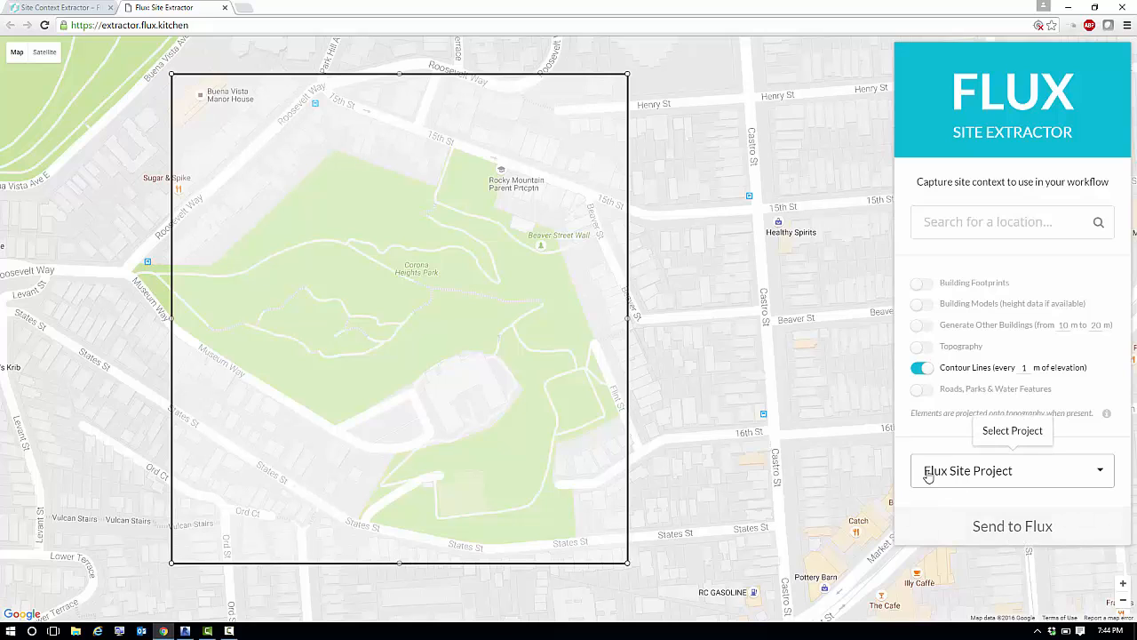
Send the extracted contour lines to the Flux Site Project and switch to Revit.
left_click(1008, 532)
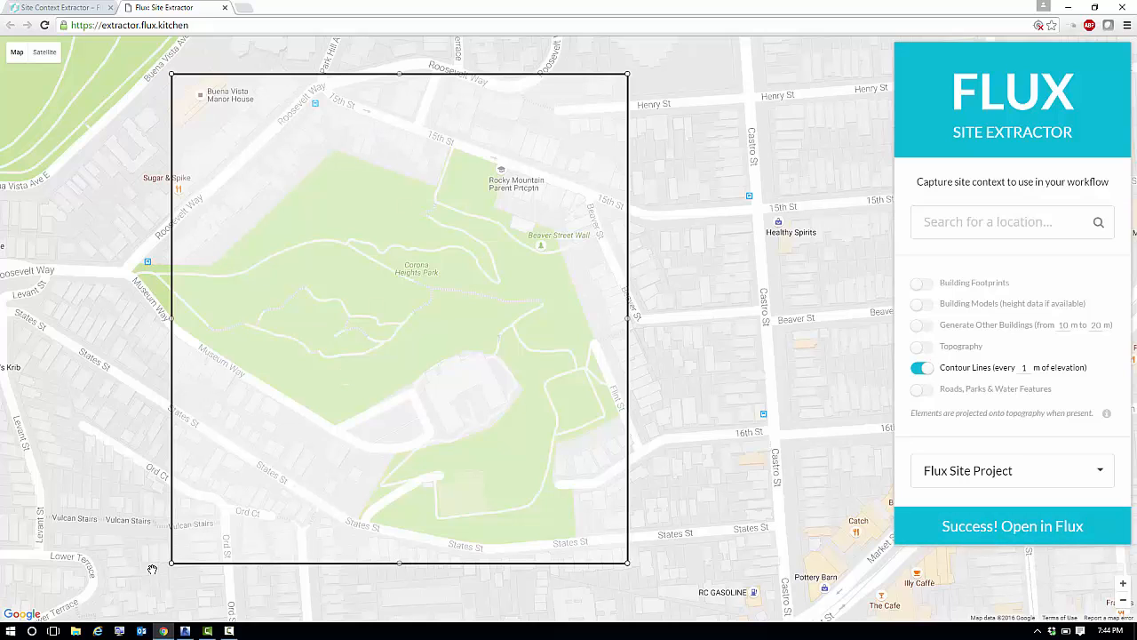
left_click(186, 631)
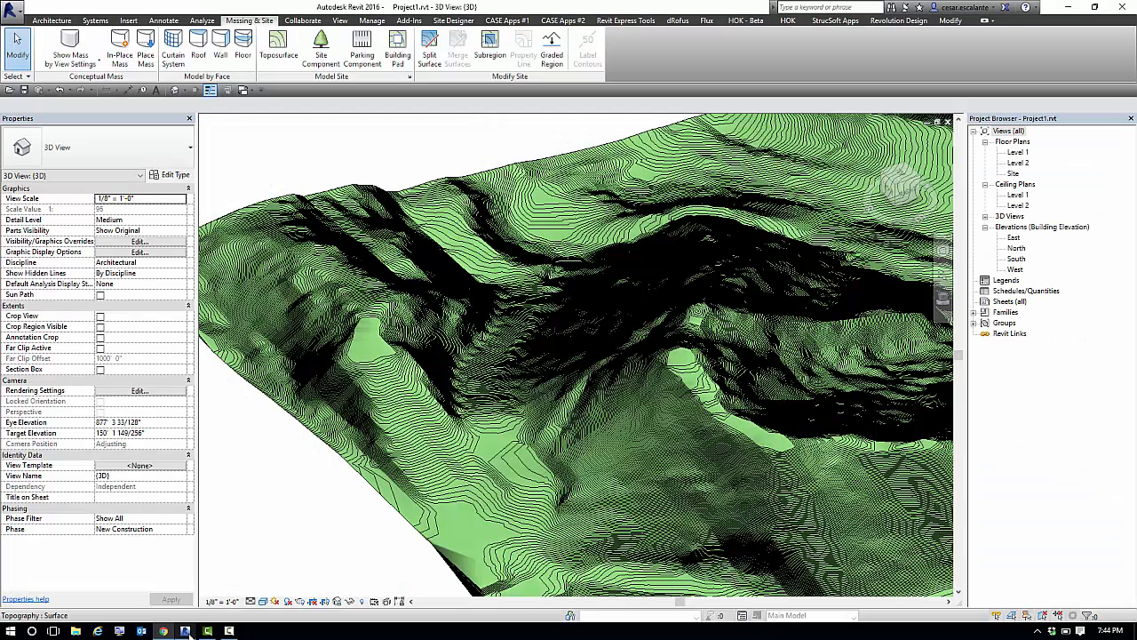
Delete the existing topography surface from the 3D view of Project1.
left_click(408, 402)
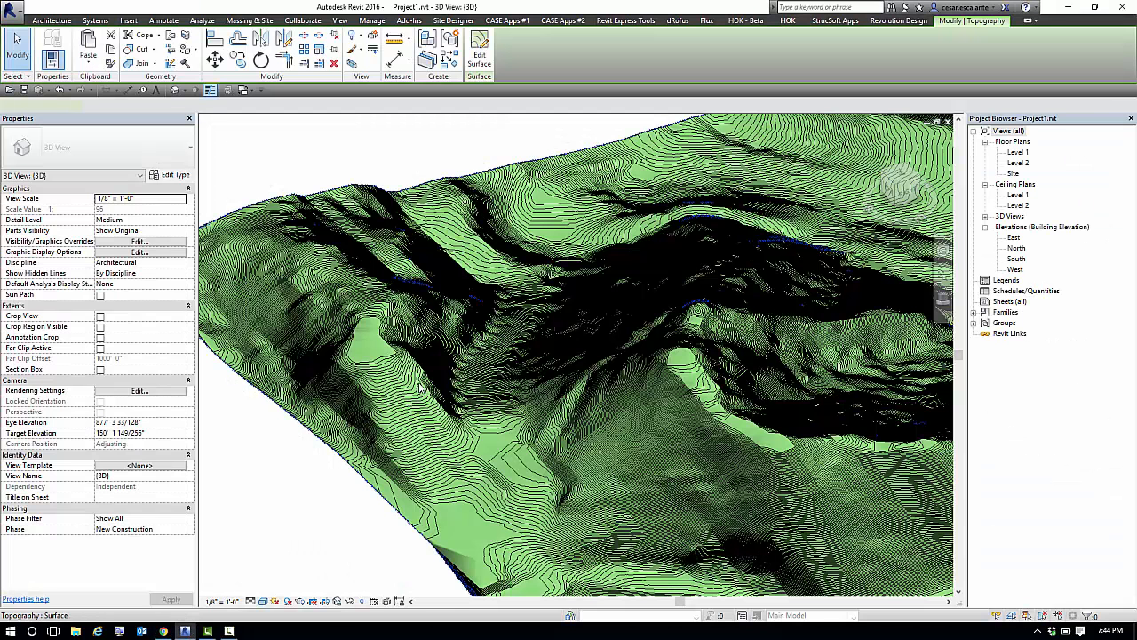
key("Escape")
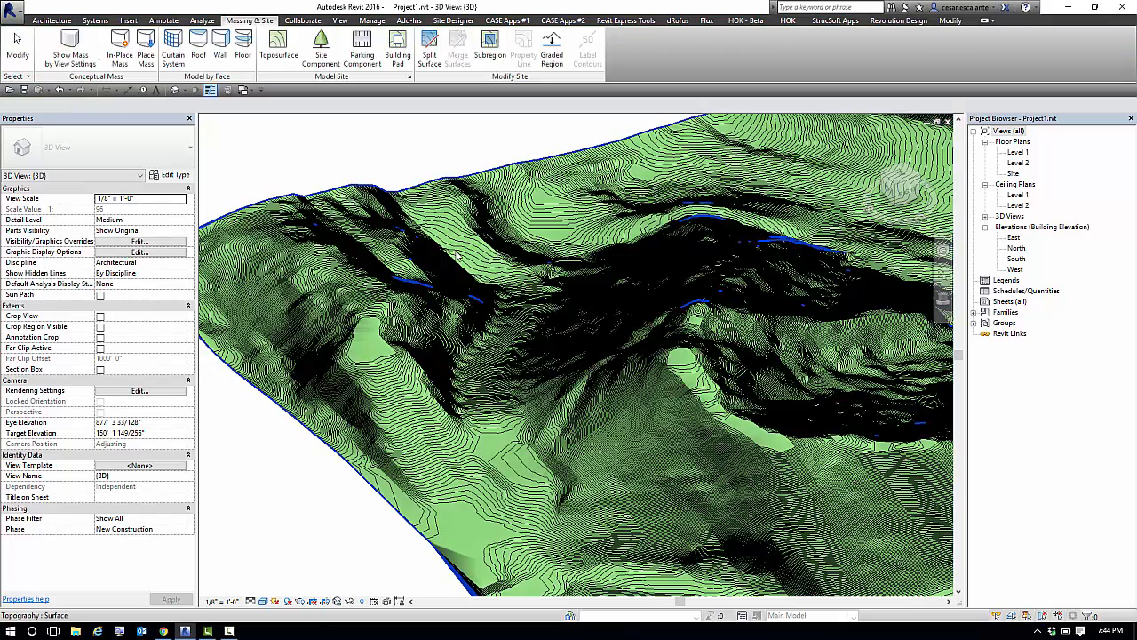
left_click(456, 256)
key("Delete")
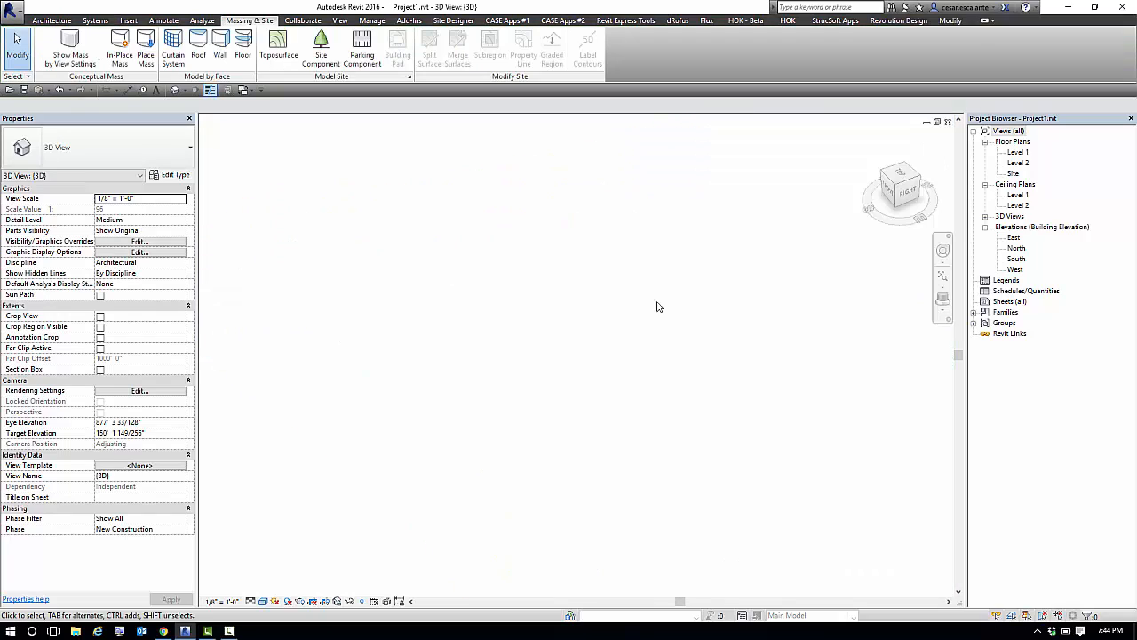
Launch the Dynamo add-in, open the recent Contours definition and maximize its window.
left_click(409, 20)
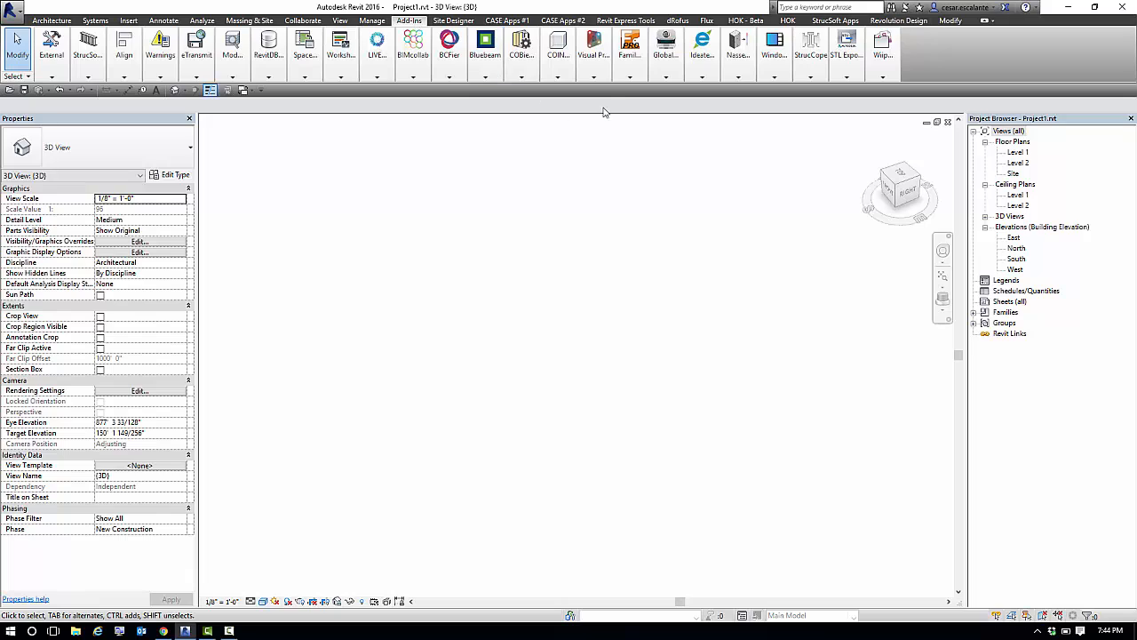
left_click(597, 71)
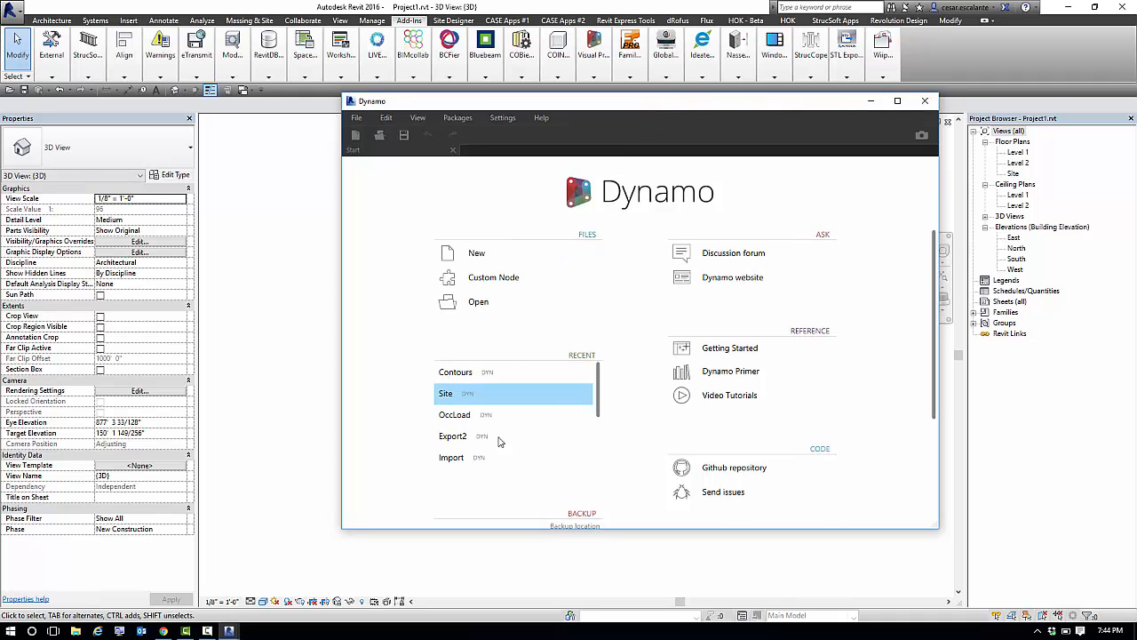
left_click(469, 378)
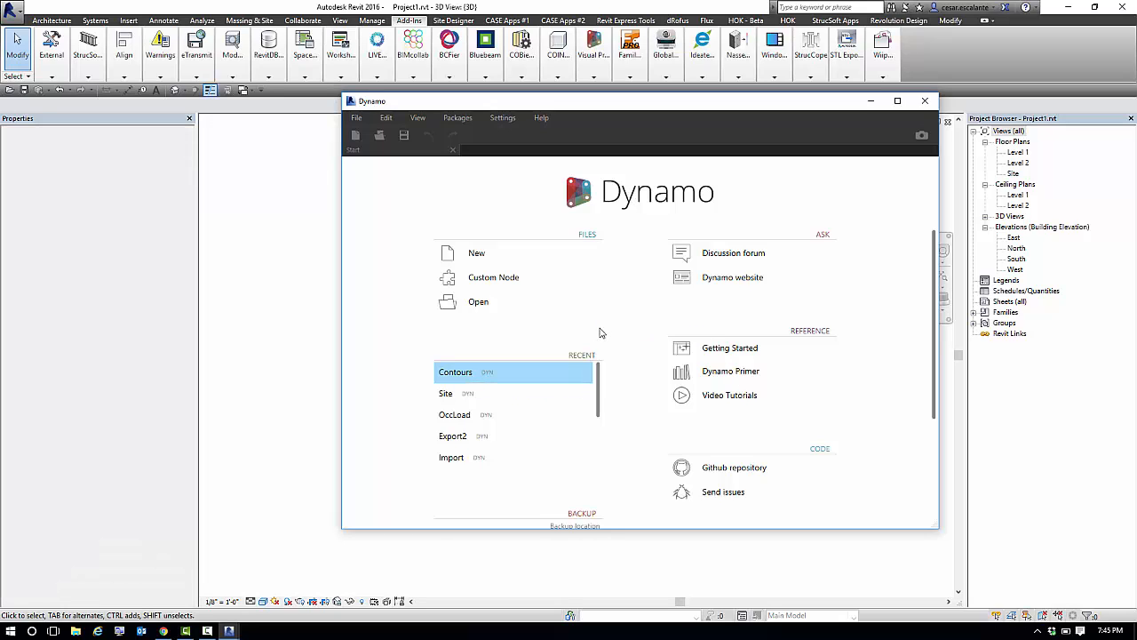
left_click(899, 102)
Examine the first part of the graph, from the Flux nodes through Flatten and Curve.Simplify to Curve.ApproximateWithArcAndLineSegments.
scroll(222, 317, "up", 5)
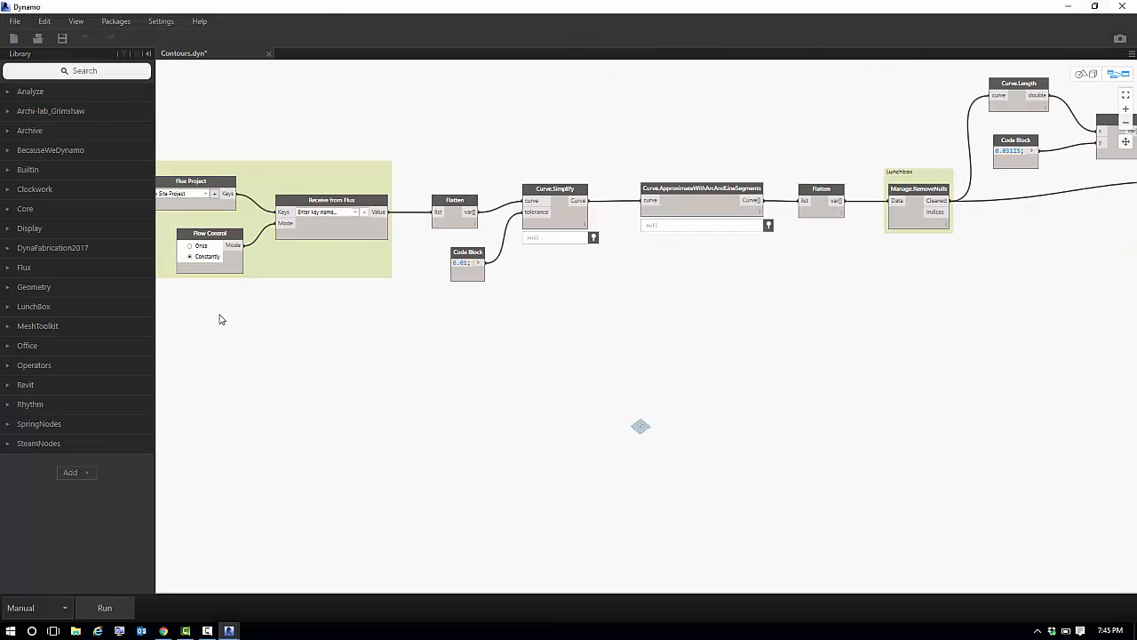
middle_click_drag(274, 355, 374, 482)
scroll(407, 451, "up", 2)
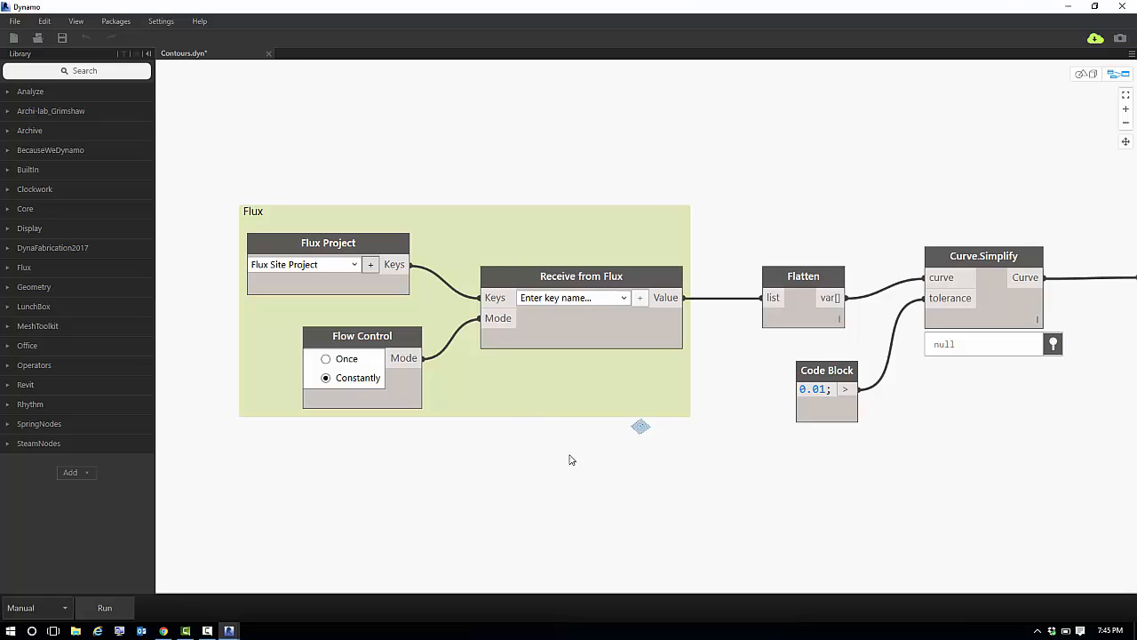
scroll(749, 452, "down", 2)
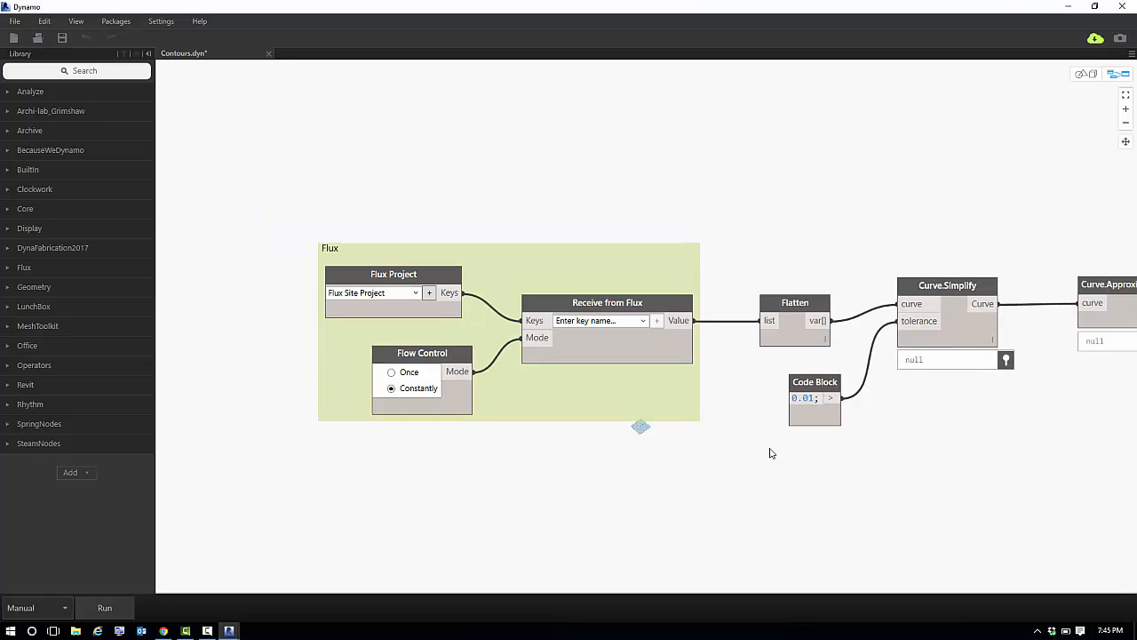
middle_click_drag(769, 452, 312, 447)
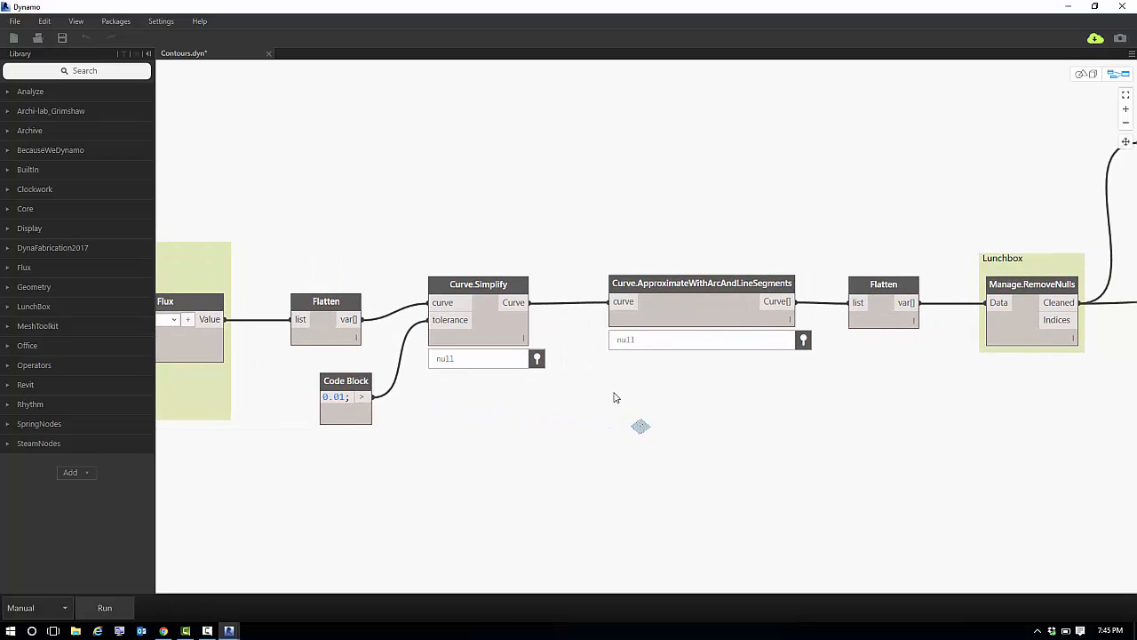
scroll(610, 396, "up", 2)
middle_click_drag(630, 406, 685, 409)
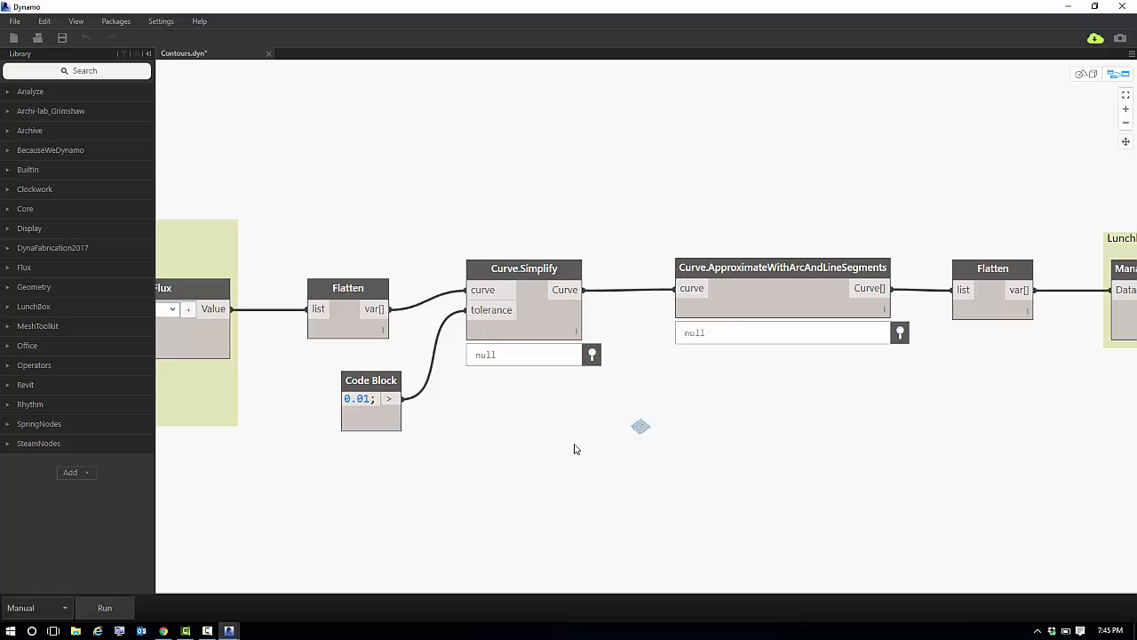
middle_click_drag(530, 451, 834, 427)
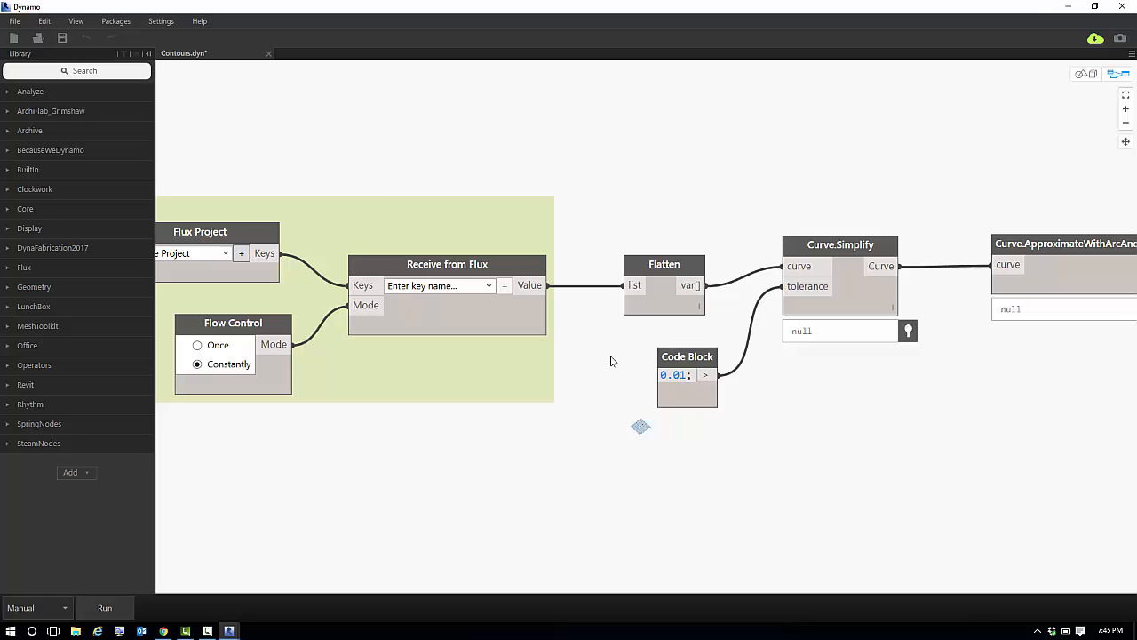
middle_click_drag(610, 361, 351, 369)
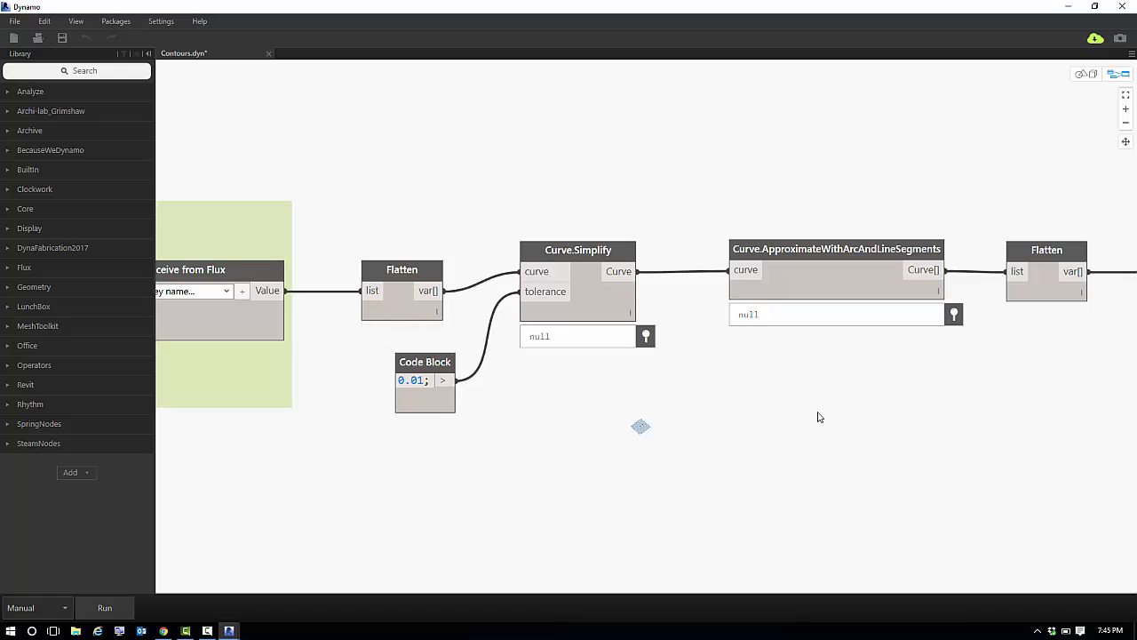
middle_click_drag(782, 377, 650, 383)
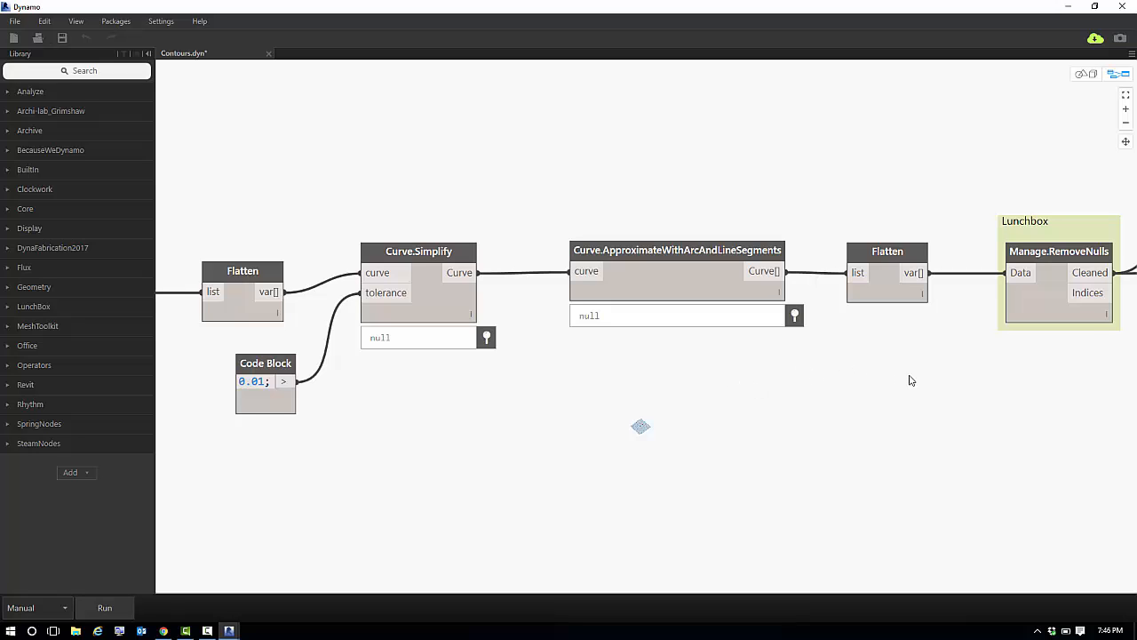
Examine the graph from Manage.RemoveNulls through the curve-length filter and point deconstruction to CSV.WriteToFile, and check the folder containing points.csv.
middle_click_drag(840, 394, 399, 439)
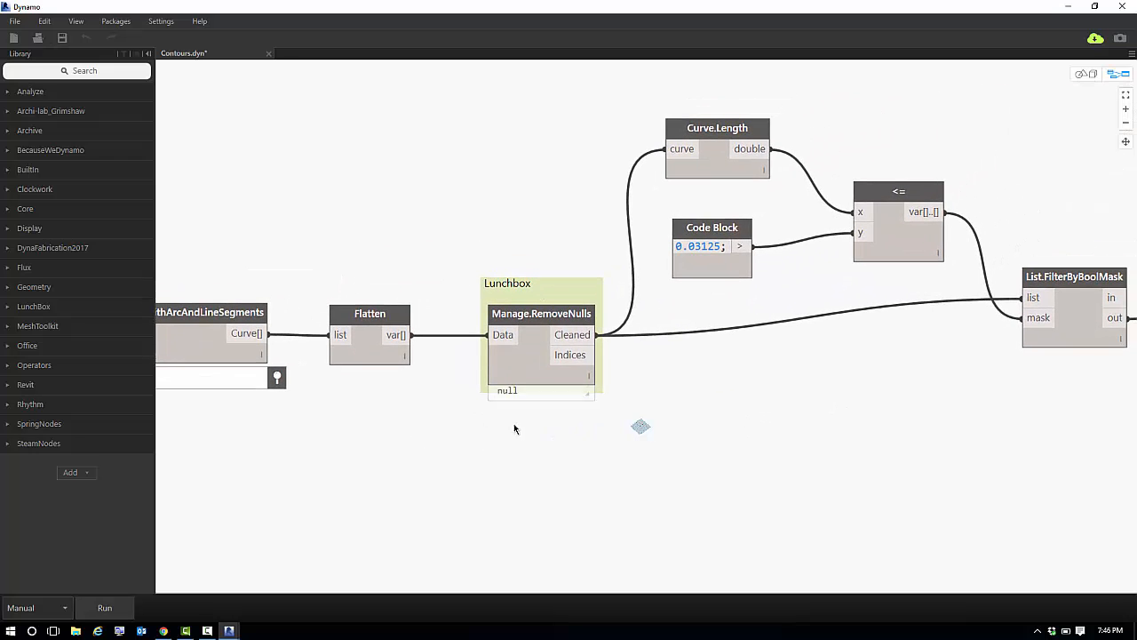
mouse_move(566, 397)
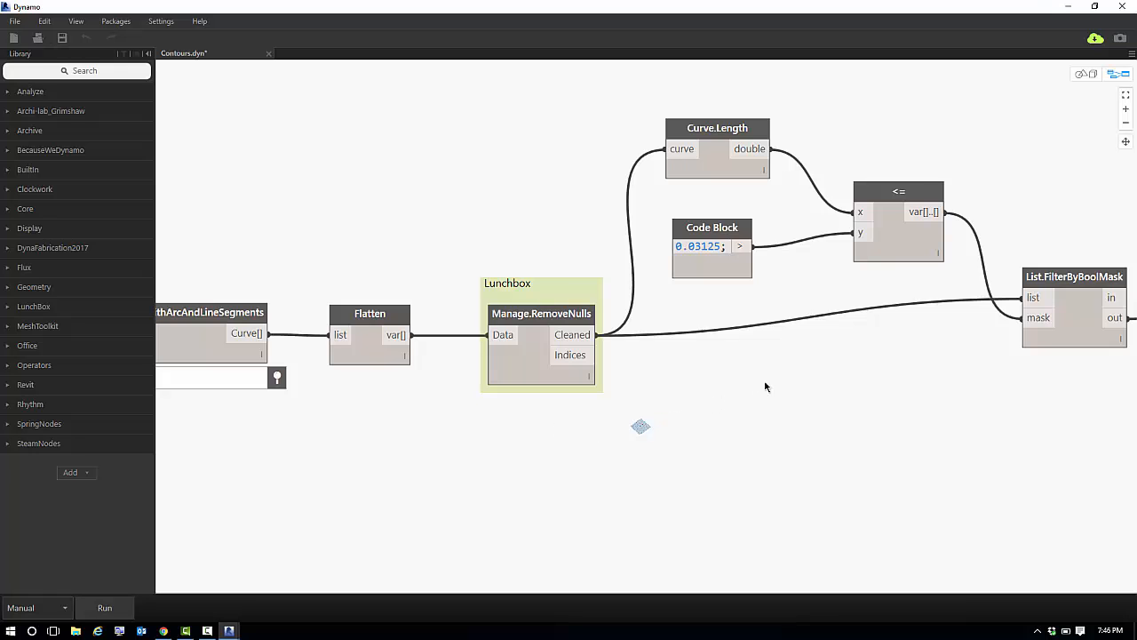
middle_click_drag(701, 386, 366, 458)
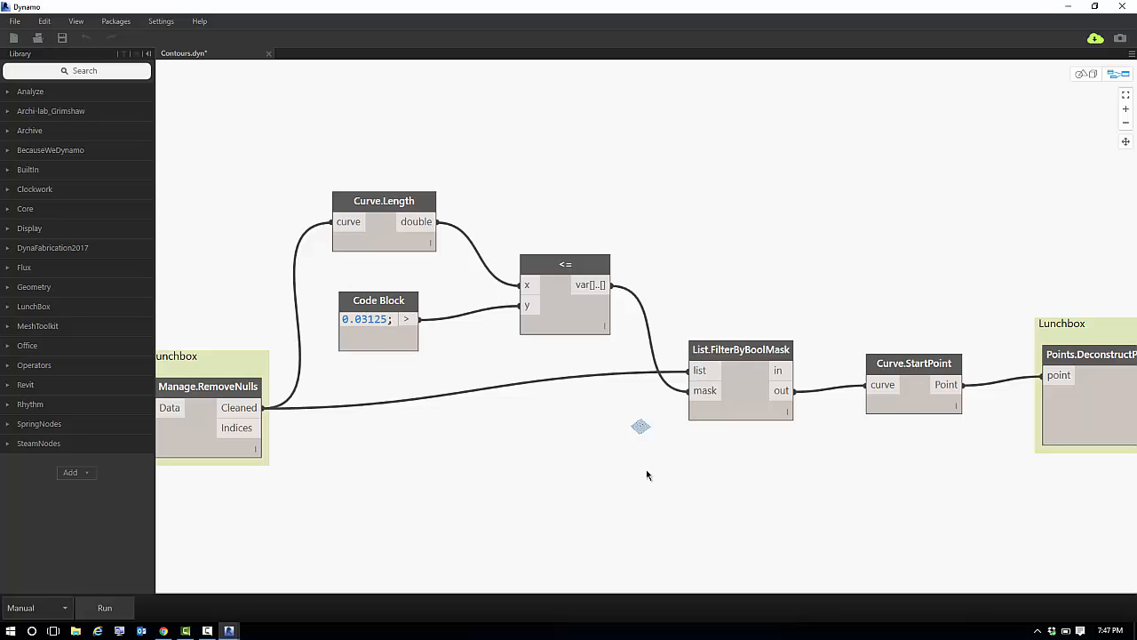
middle_click_drag(789, 474, 431, 479)
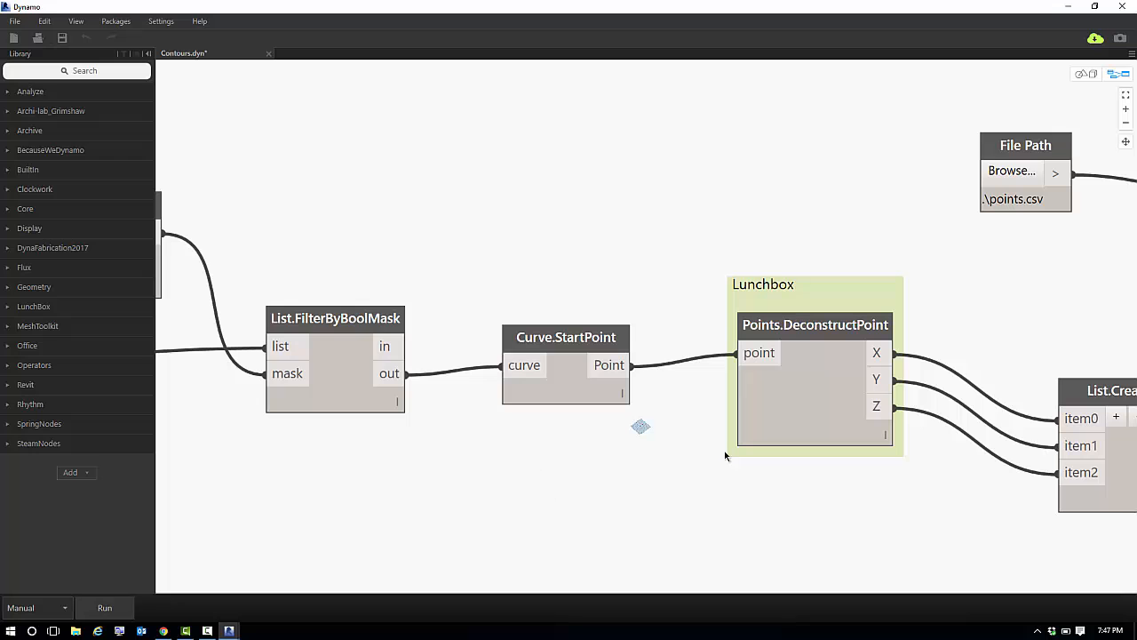
middle_click_drag(634, 468, 266, 476)
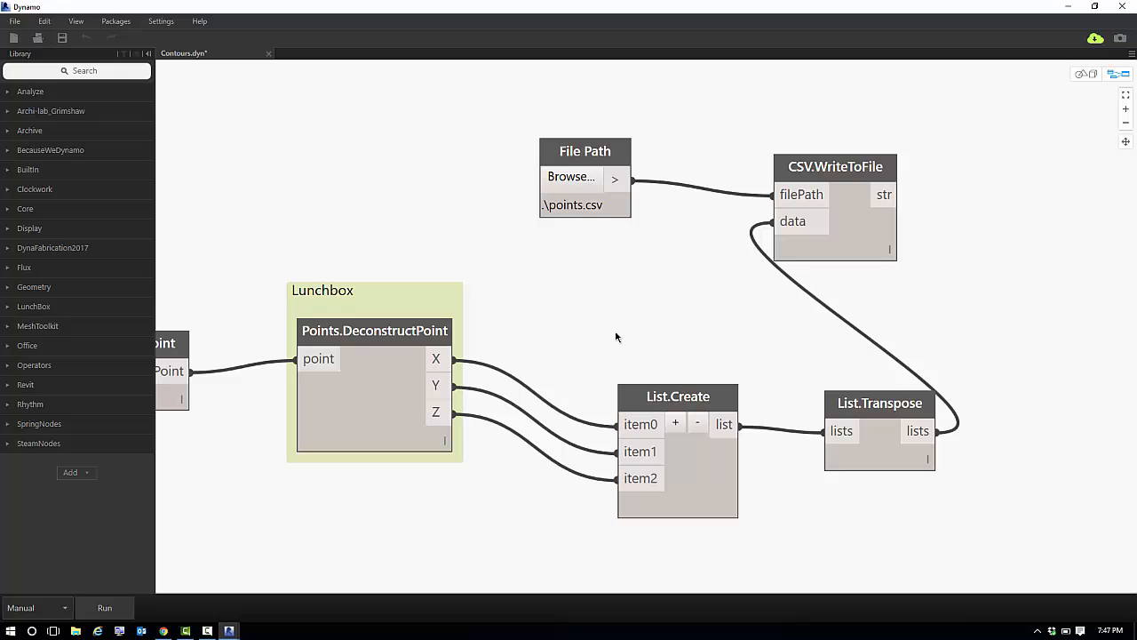
left_click(571, 177)
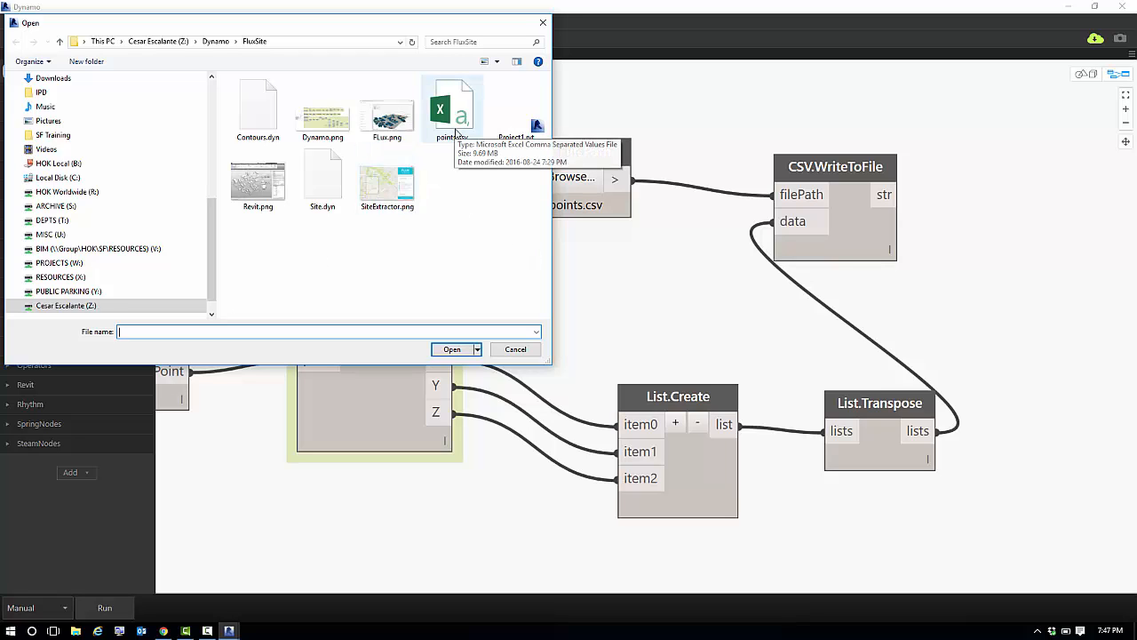
left_click(515, 349)
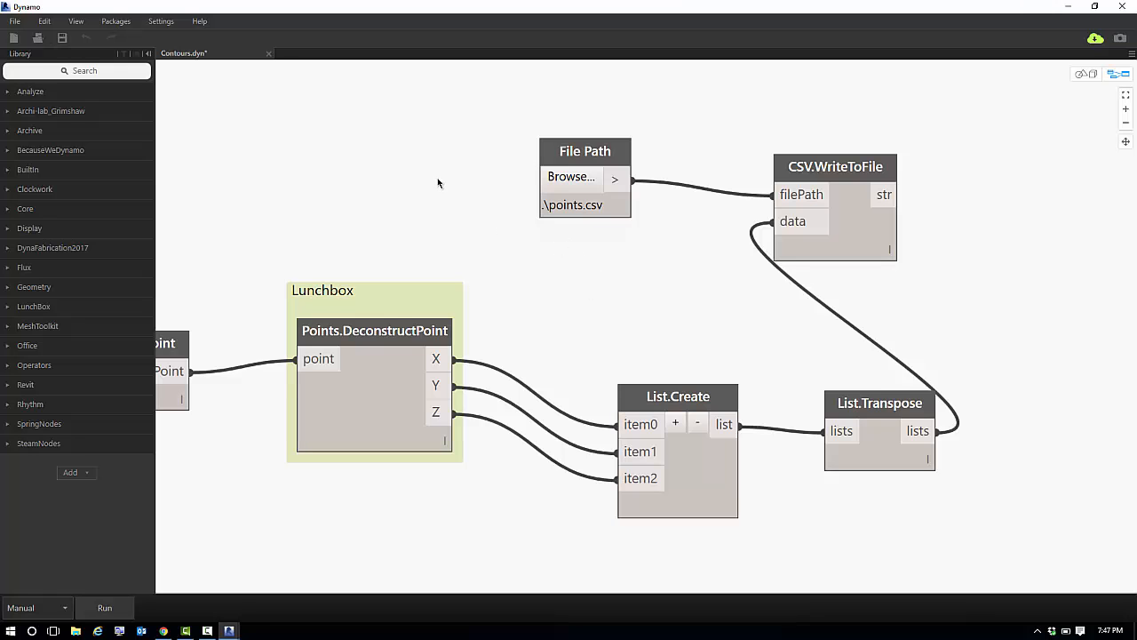
Return to the Flux nodes at the start of the graph and run it to load the project's keys.
scroll(527, 268, "down", 1)
middle_click_drag(541, 268, 929, 234)
scroll(743, 240, "down", 2)
scroll(447, 405, "down", 2)
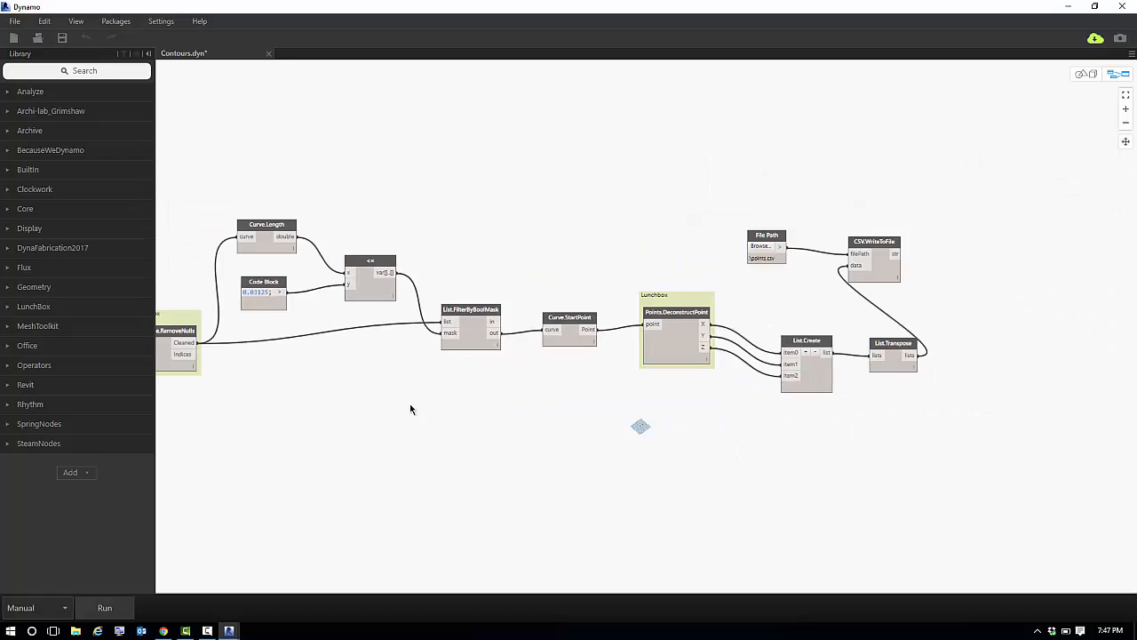
middle_click_drag(410, 403, 670, 383)
scroll(215, 513, "up", 3)
middle_click_drag(258, 435, 492, 484)
scroll(357, 453, "up", 2)
middle_click_drag(293, 434, 885, 433)
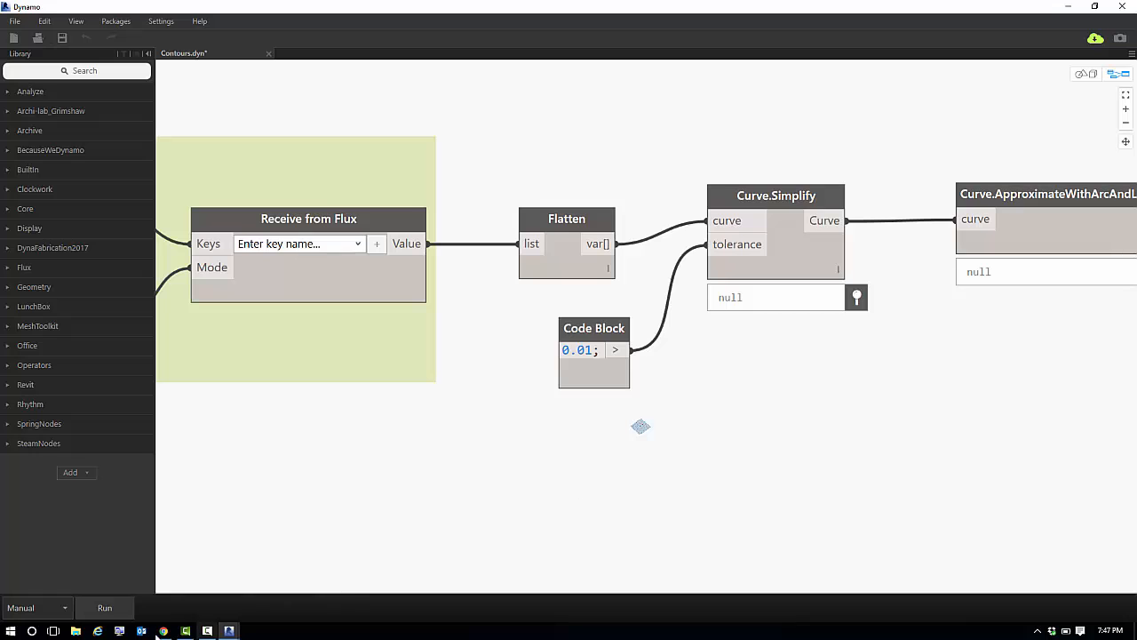
left_click(106, 608)
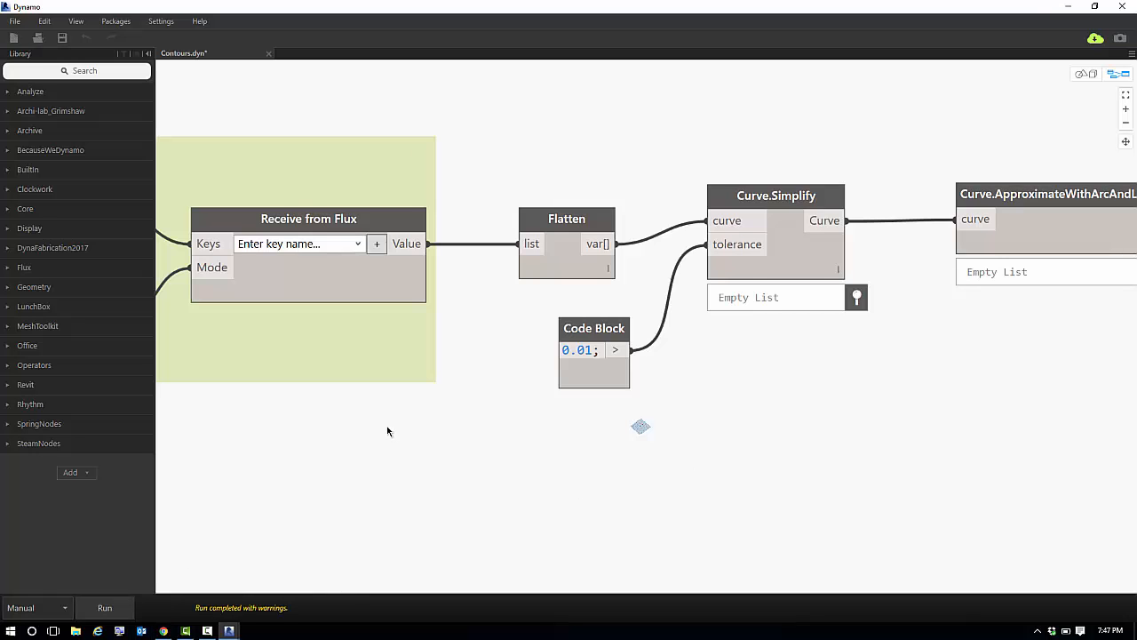
Set the key of the Receive from Flux node to Contour Lines.
middle_click_drag(322, 434, 703, 438)
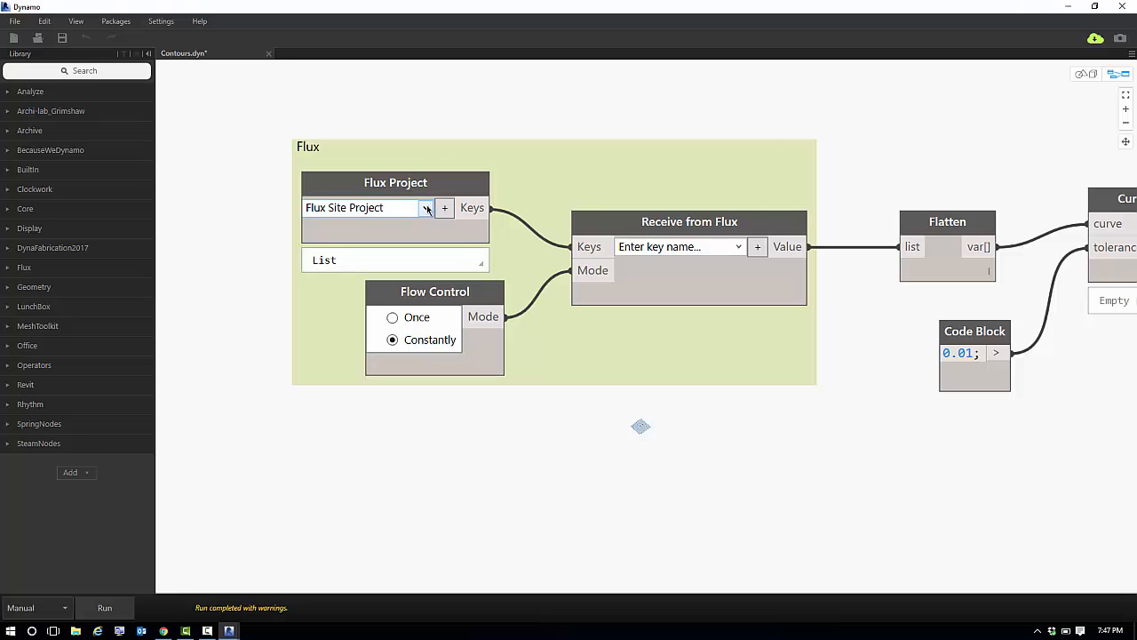
mouse_move(426, 209)
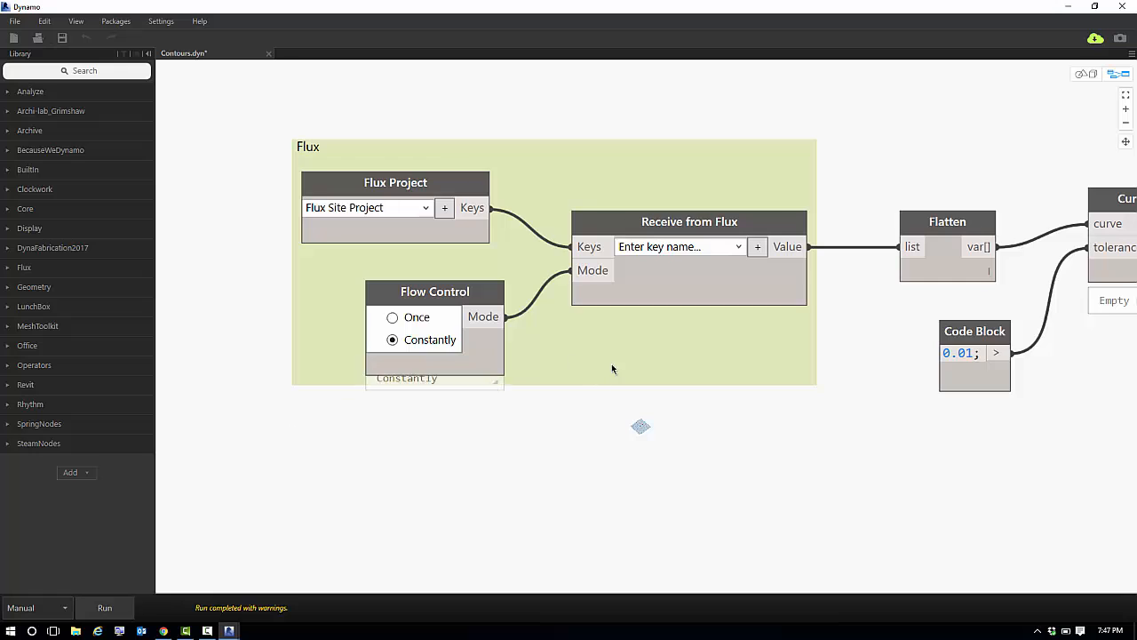
scroll(492, 379, "up", 2)
scroll(626, 255, "up", 2)
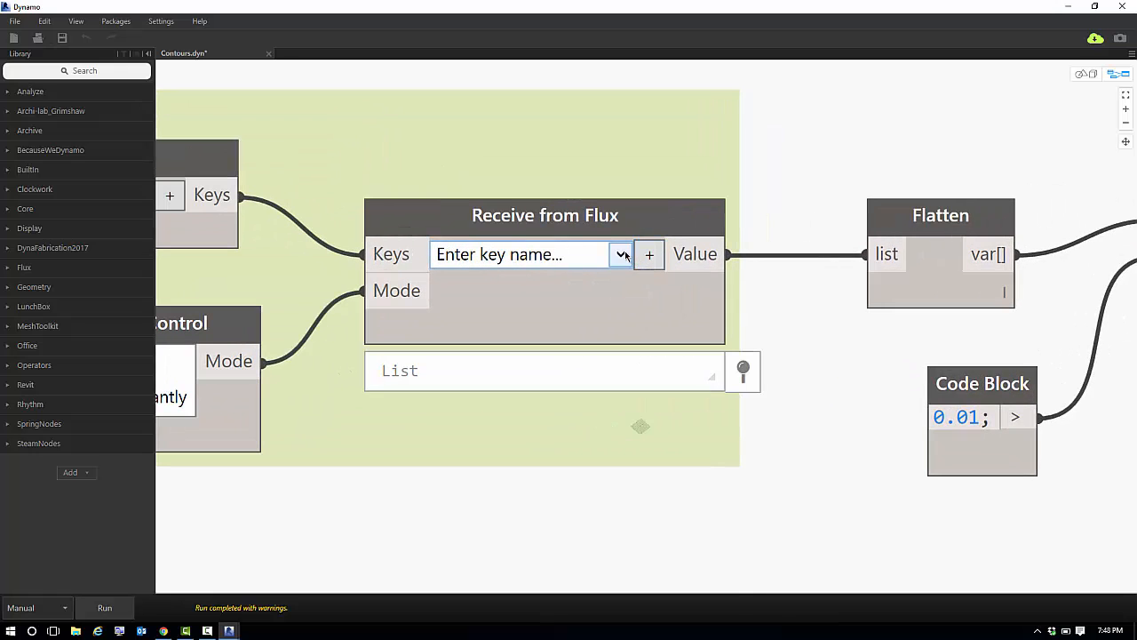
left_click(625, 255)
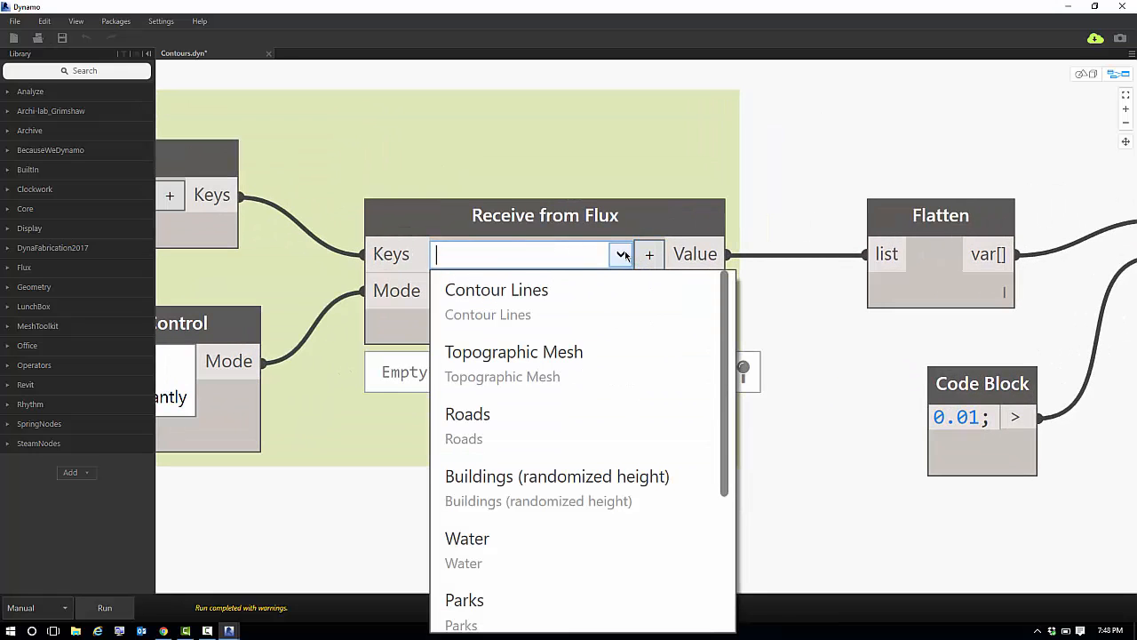
left_click(515, 299)
Run the graph again to process the contour lines through the curve and point nodes.
scroll(637, 358, "down", 3)
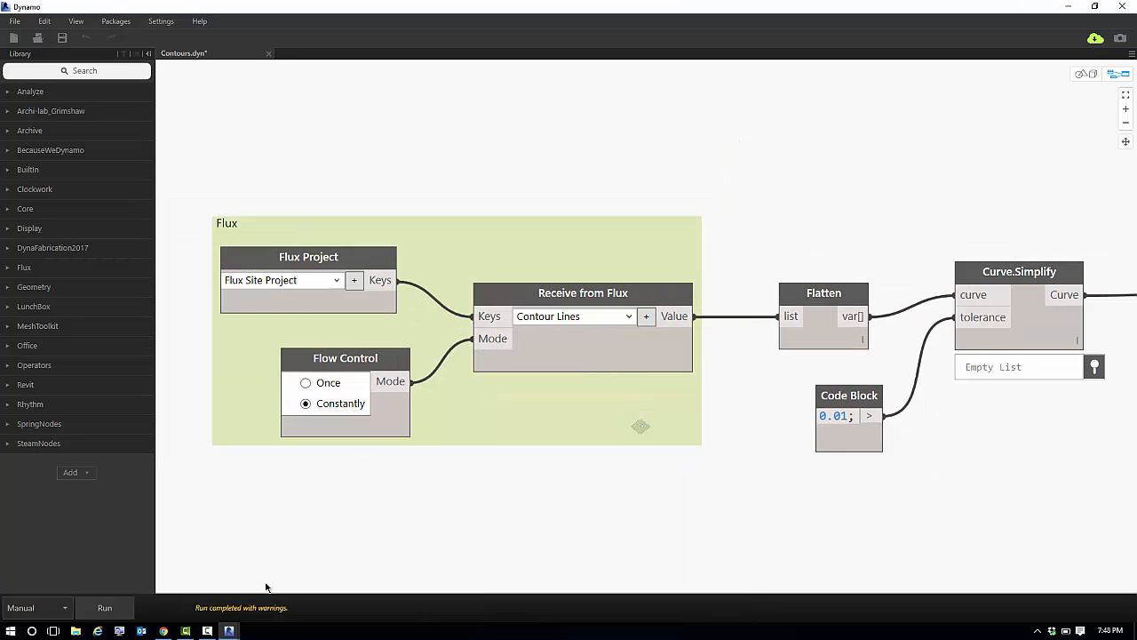
scroll(589, 490, "down", 2)
middle_click_drag(653, 482, 341, 474)
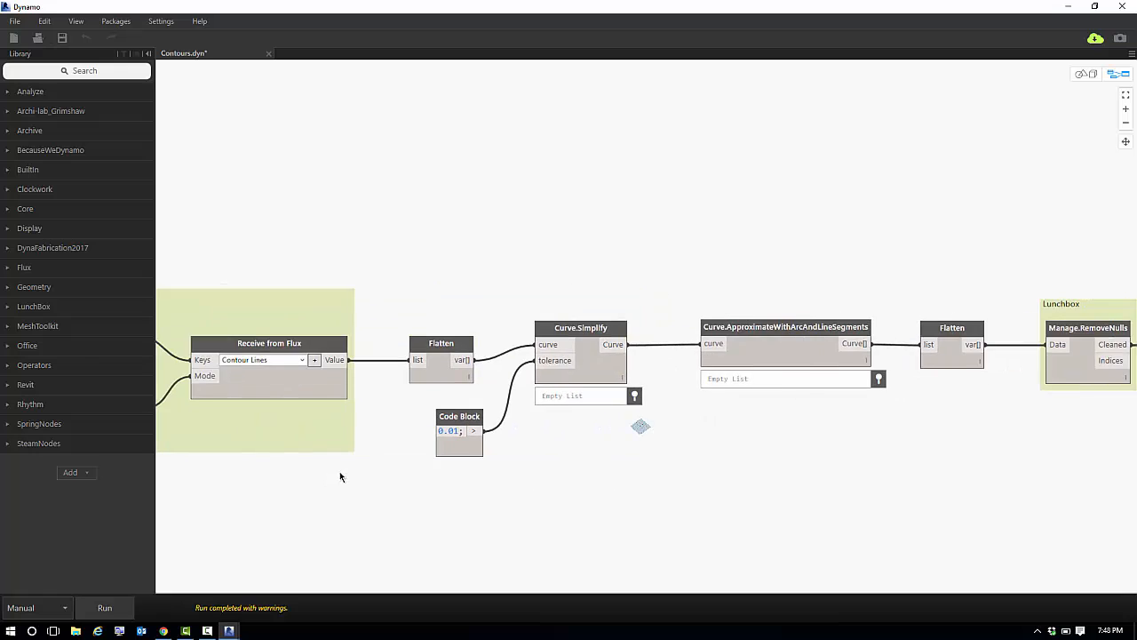
scroll(341, 474, "down", 1)
left_click(103, 605)
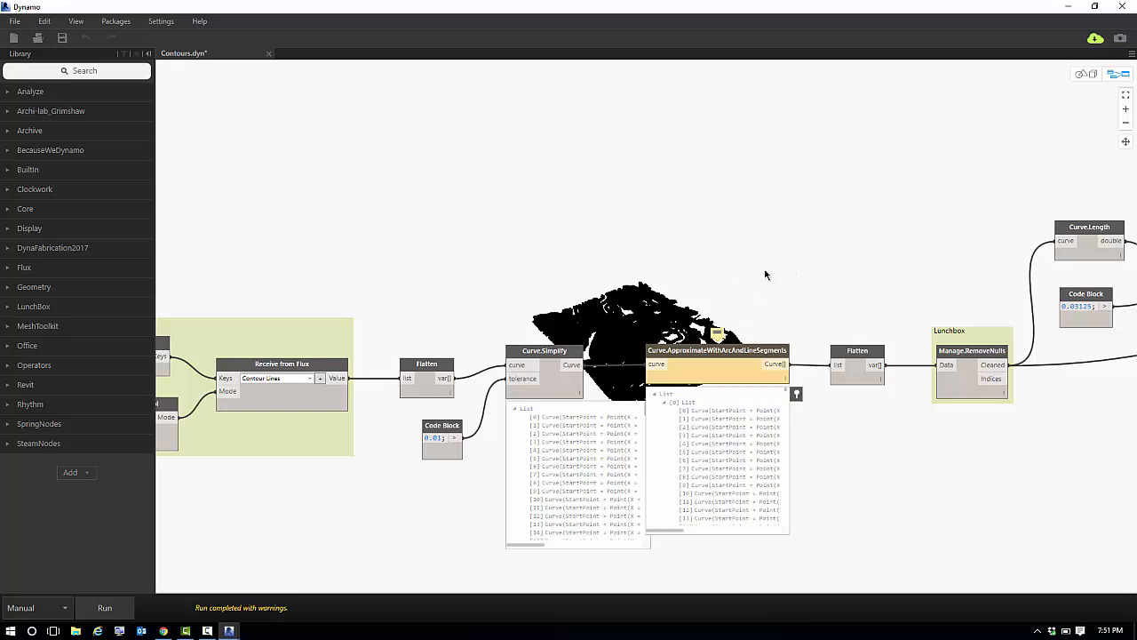
Inspect the contour curves in the 3D geometry preview from another angle and return to the graph view.
left_click(1087, 74)
right_click_drag(776, 254, 835, 276)
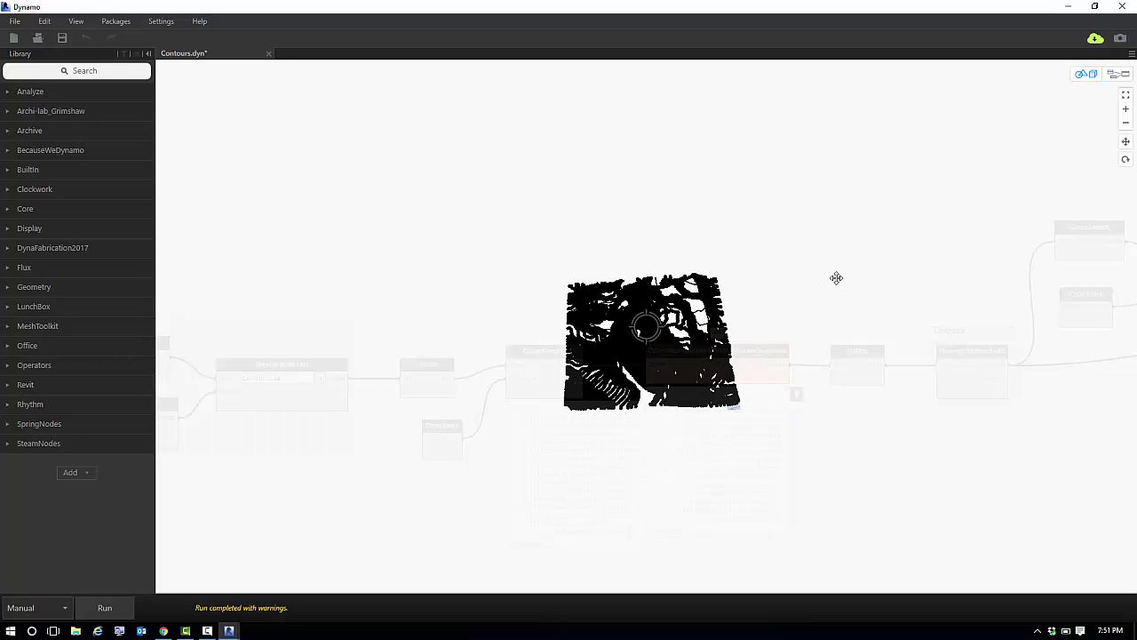
left_click(1123, 76)
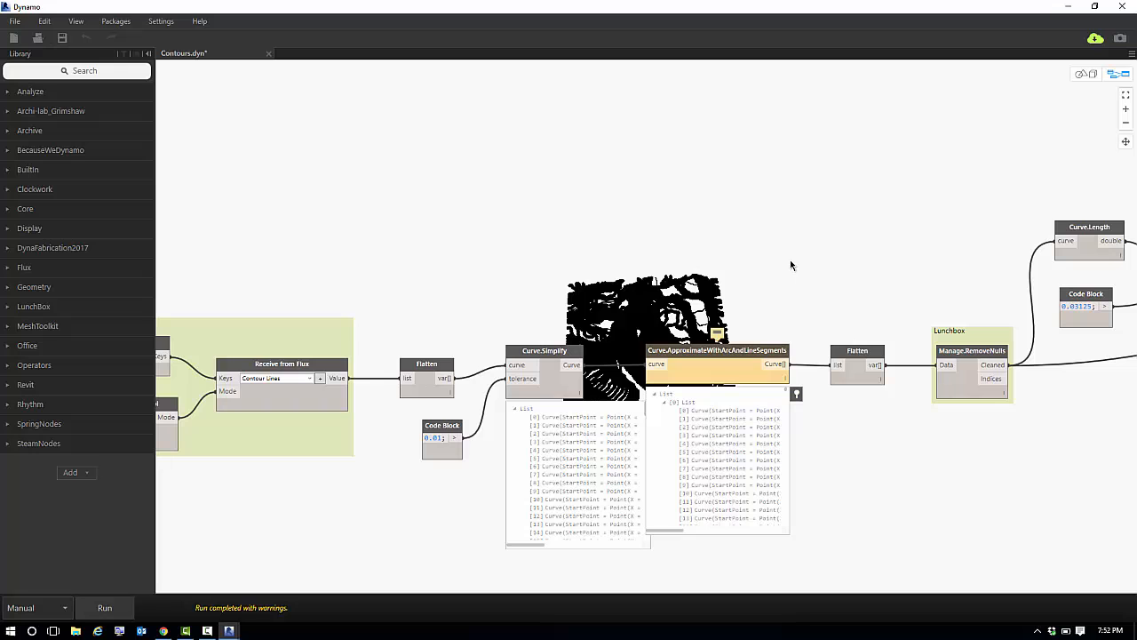
Review the graph from curve approximation and length filtering through point deconstruction to the points.csv file path and CSV.WriteToFile node.
middle_click_drag(805, 272, 382, 272)
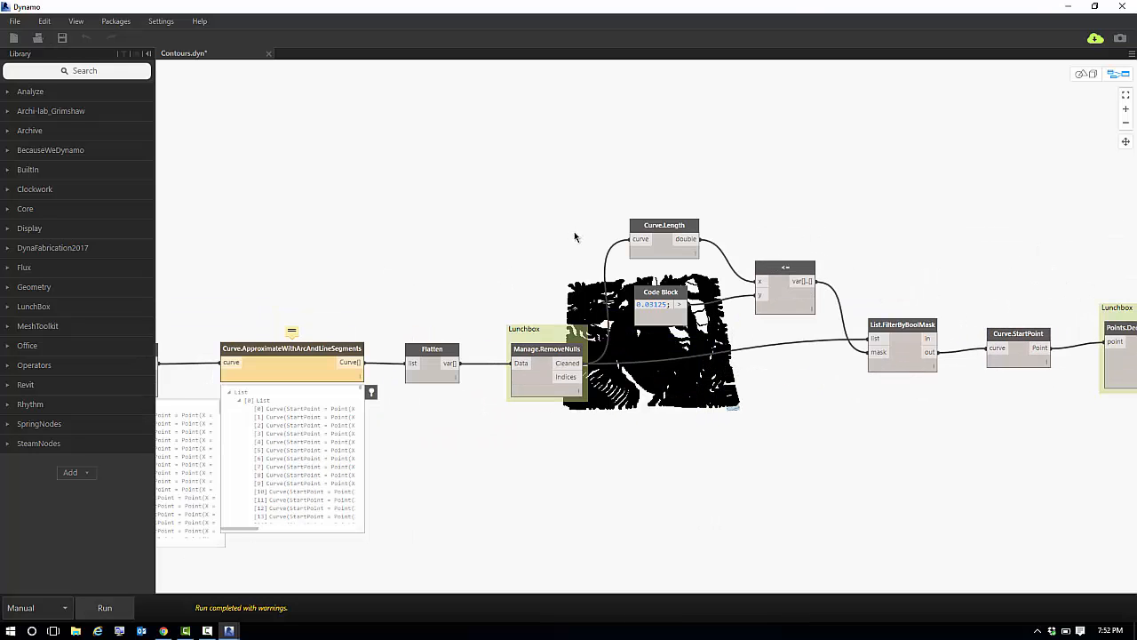
middle_click_drag(575, 236, 319, 245)
middle_click_drag(800, 222, 699, 221)
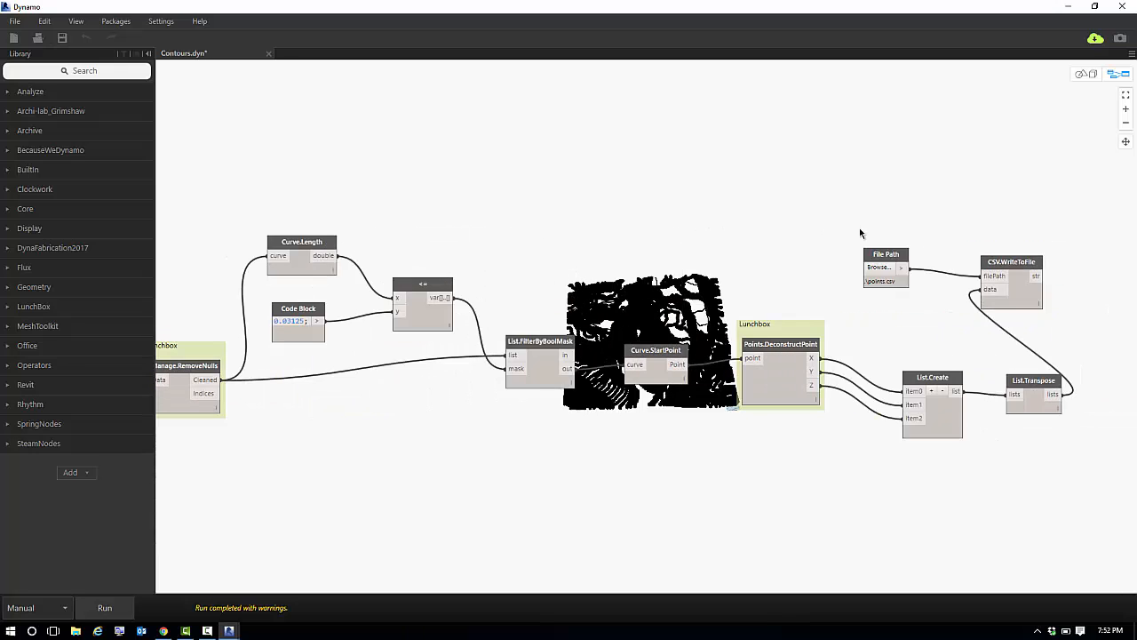
scroll(919, 278, "up", 6)
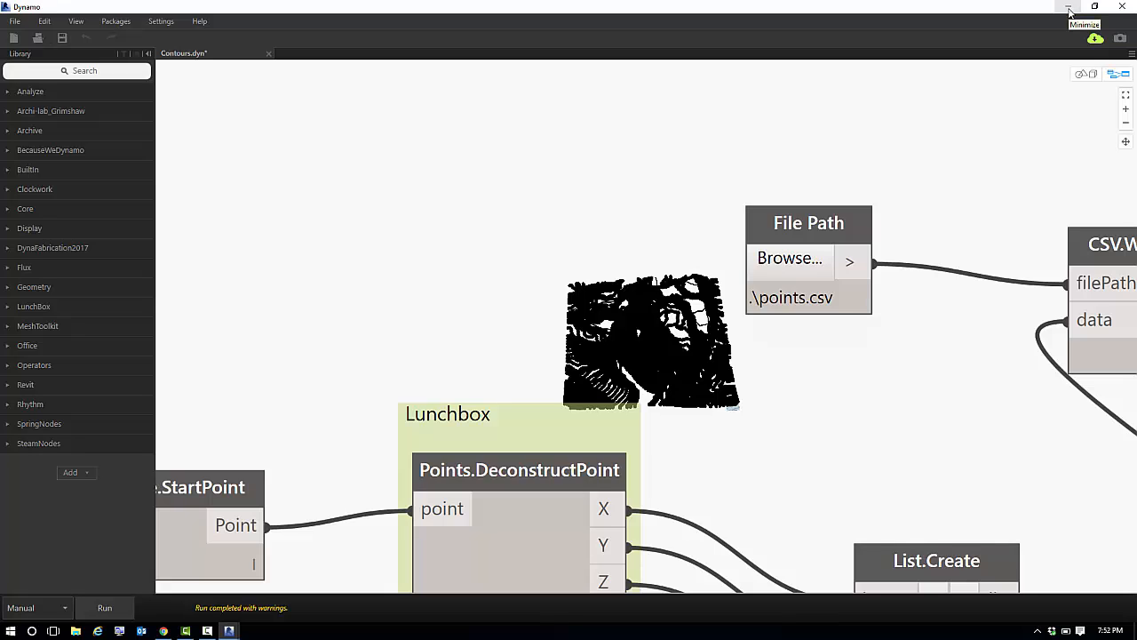
scroll(1025, 151, "down", 2)
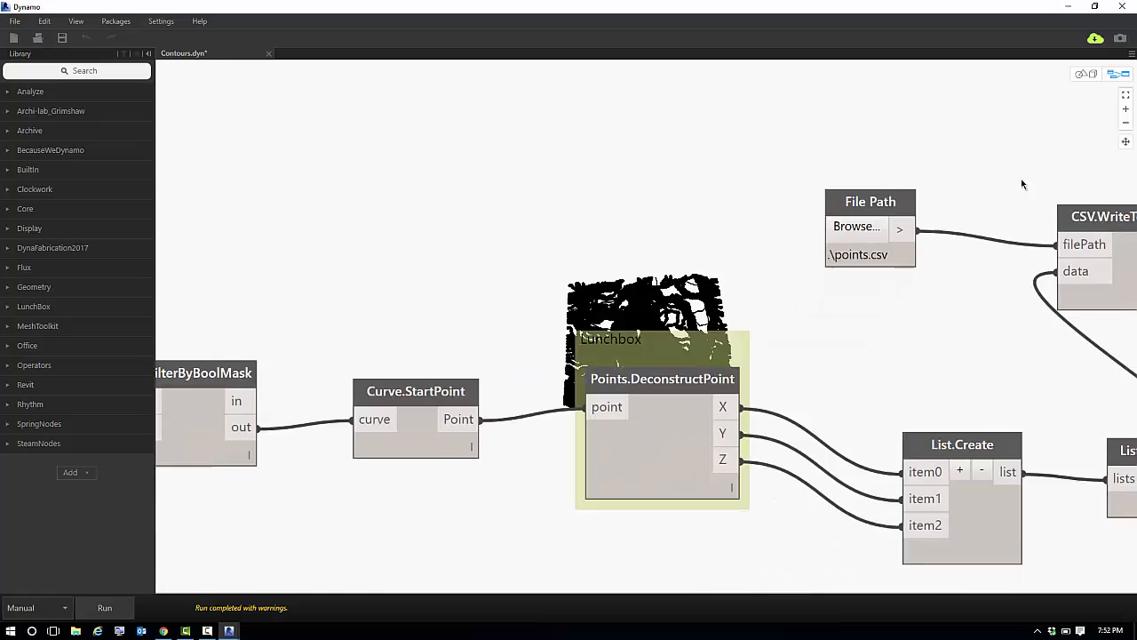
scroll(1021, 183, "down", 3)
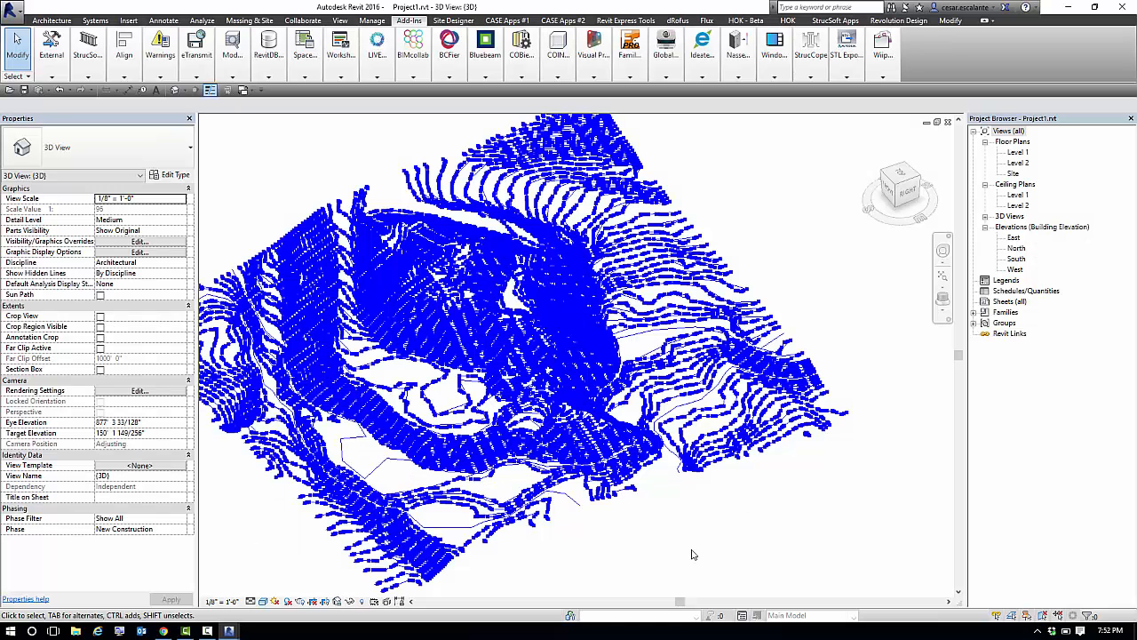
In Revit, create a toposurface from the points file points.csv in the FluxSite folder, using decimal feet as the unit.
left_click(268, 49)
left_click(250, 20)
left_click(283, 59)
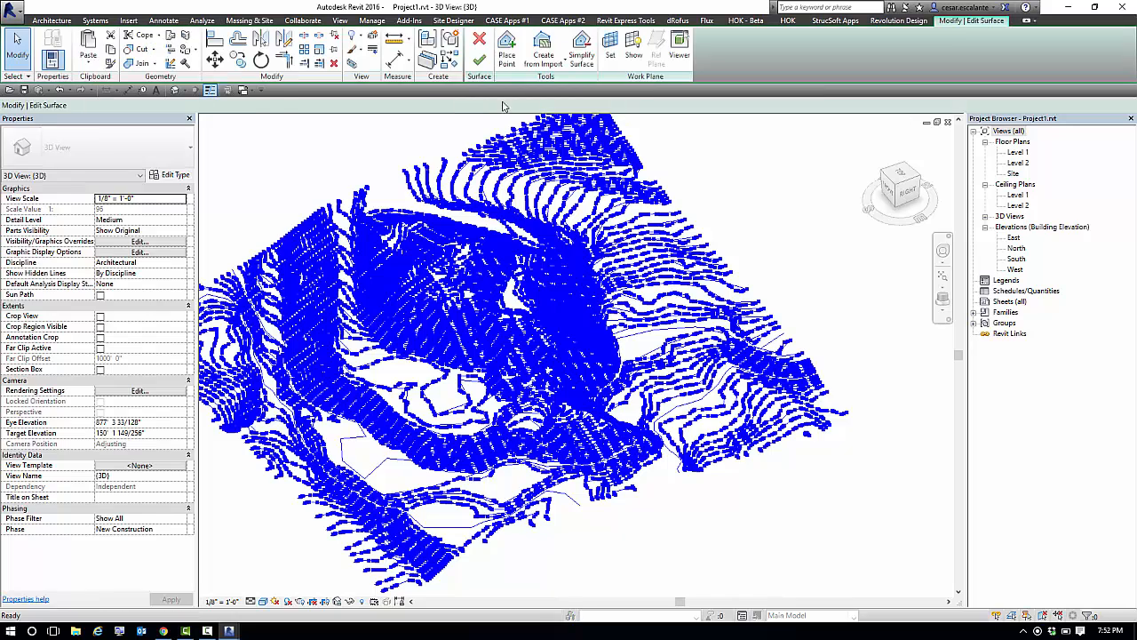
left_click(543, 60)
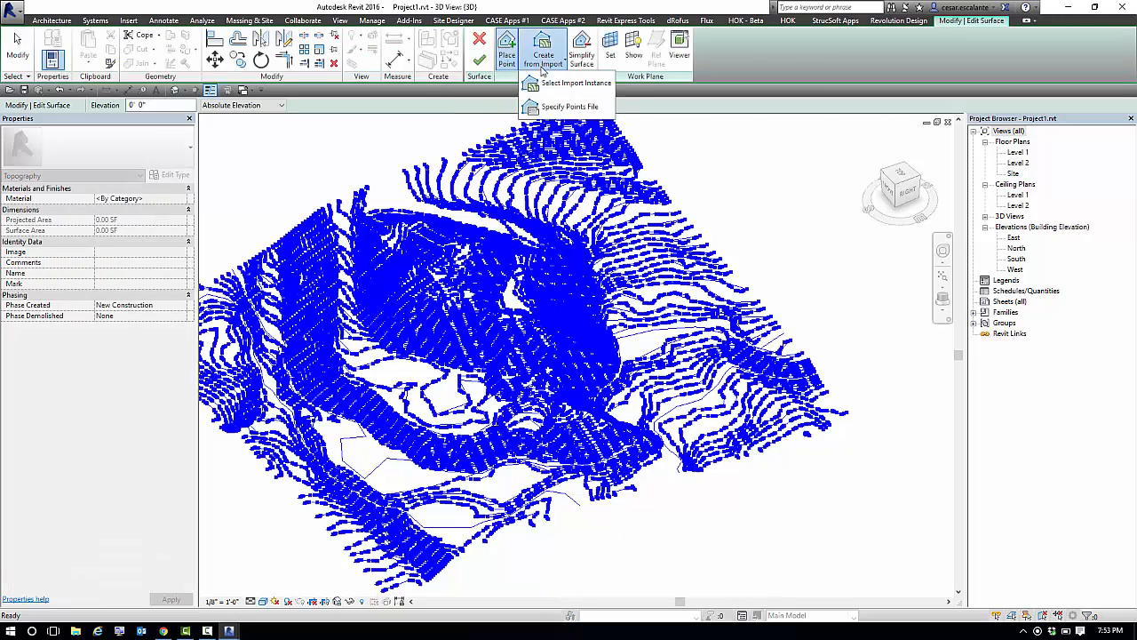
left_click(582, 109)
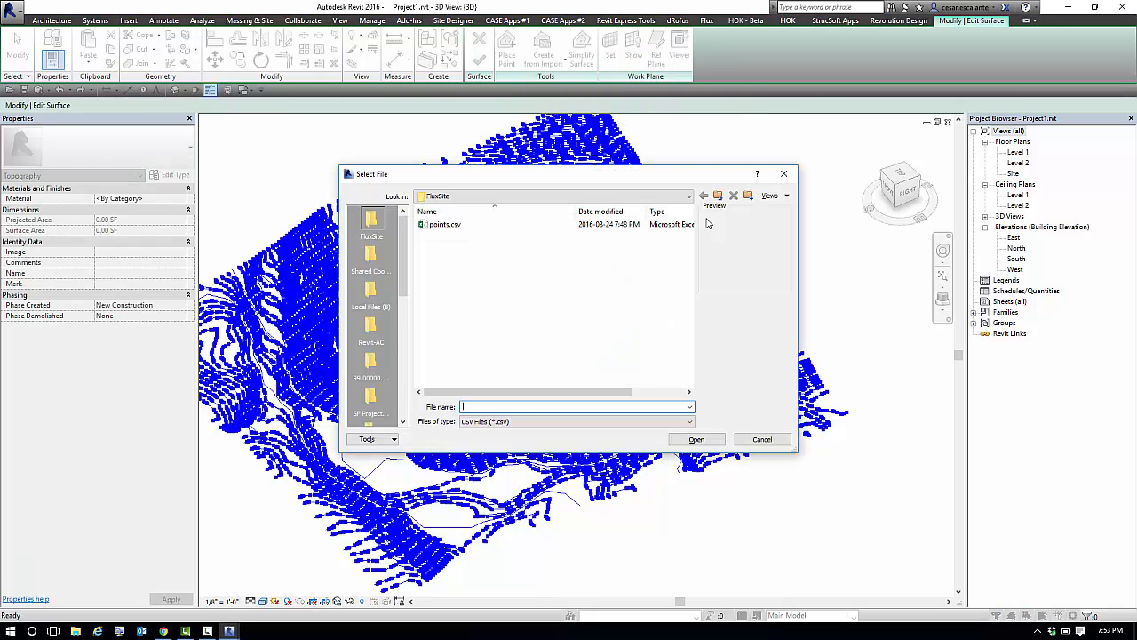
left_click(445, 225)
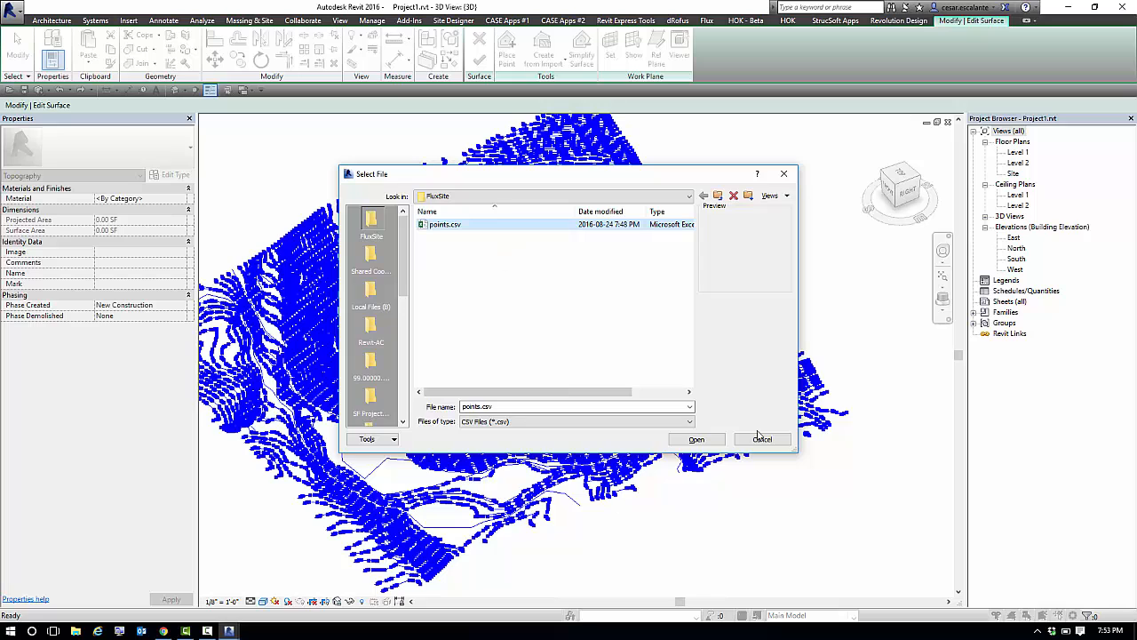
left_click(696, 439)
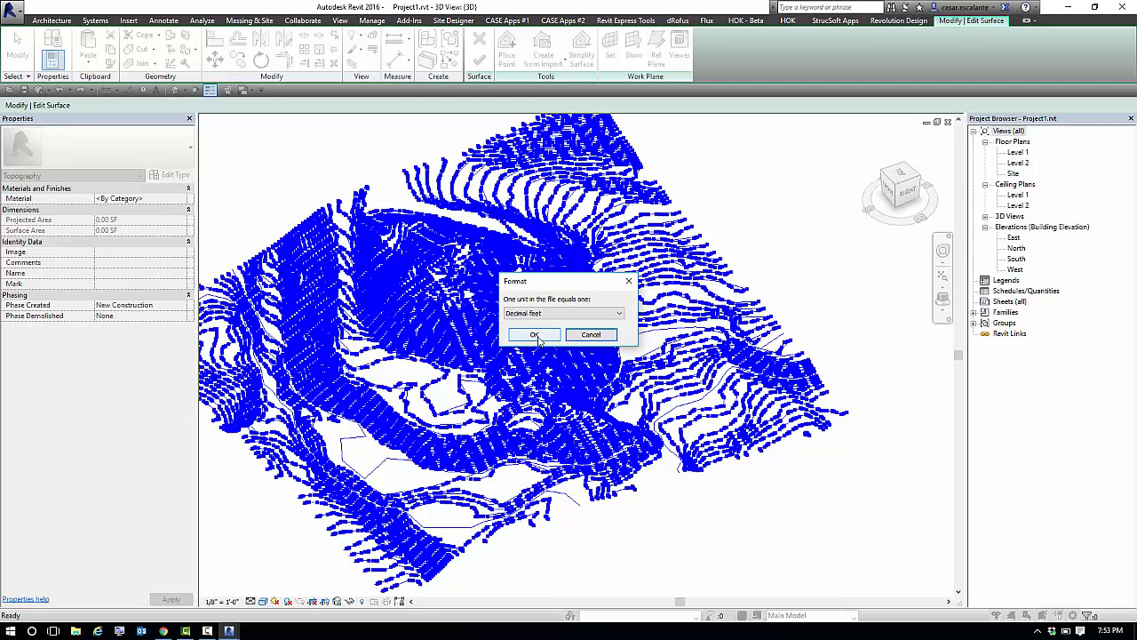
left_click(535, 335)
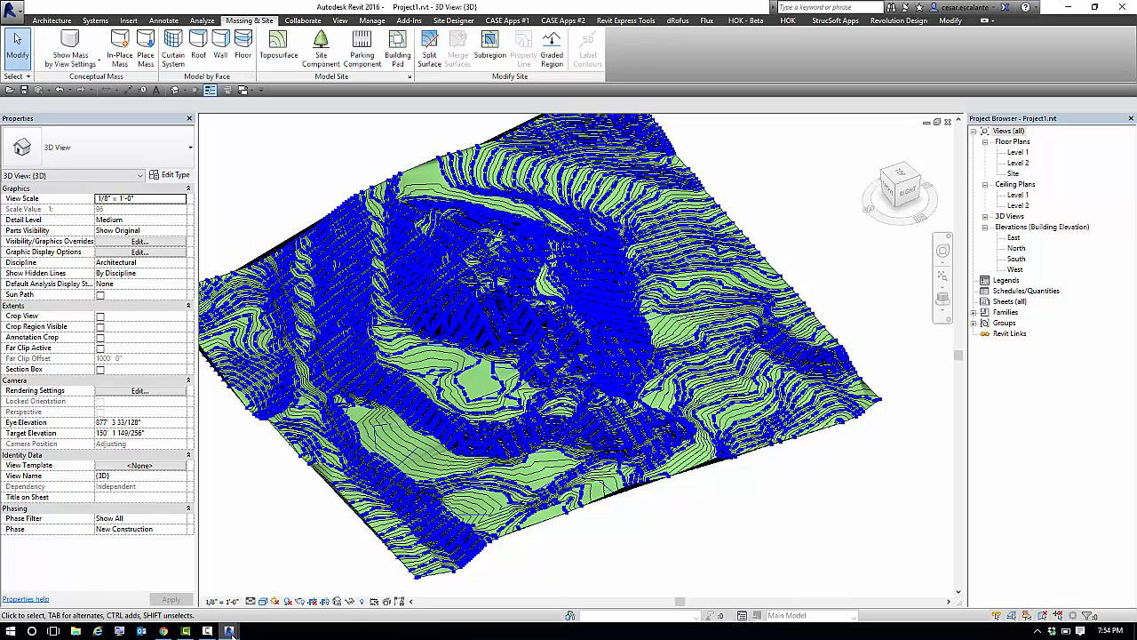
Switch back to Dynamo, close the Contours.dyn graph and exit Dynamo to return to the Revit 3D view.
mouse_move(229, 631)
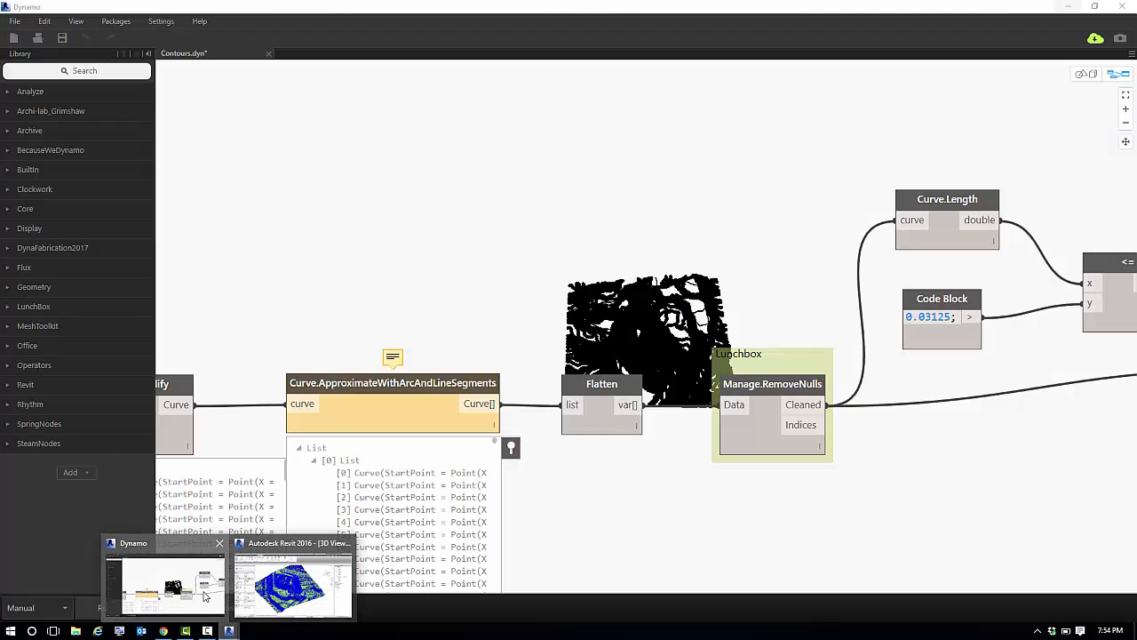
left_click(162, 576)
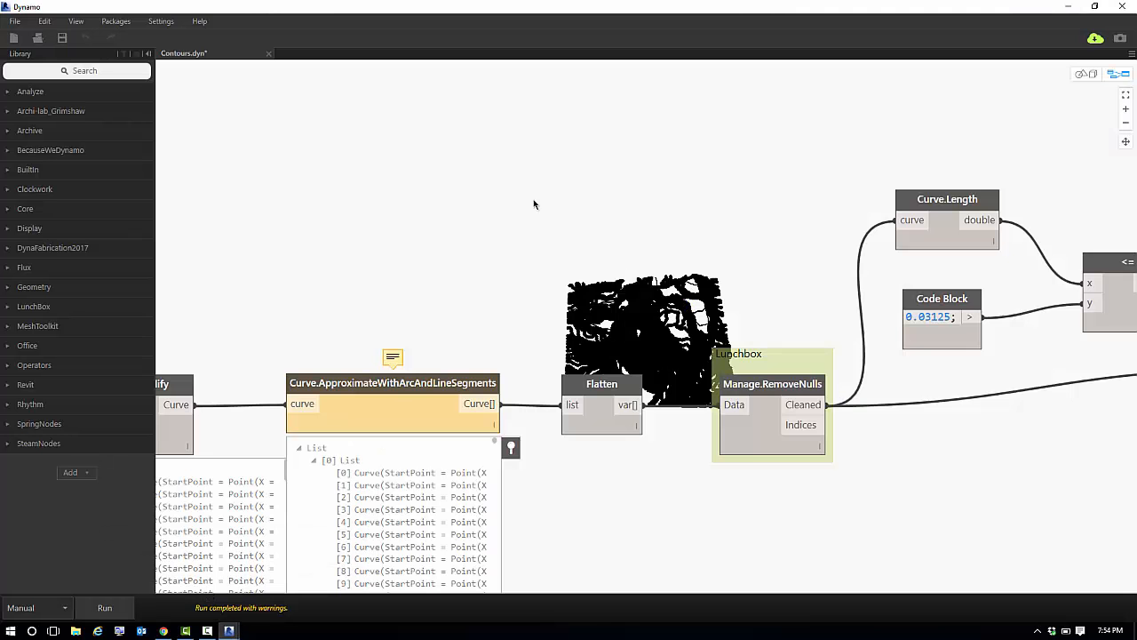
left_click(268, 54)
left_click(582, 345)
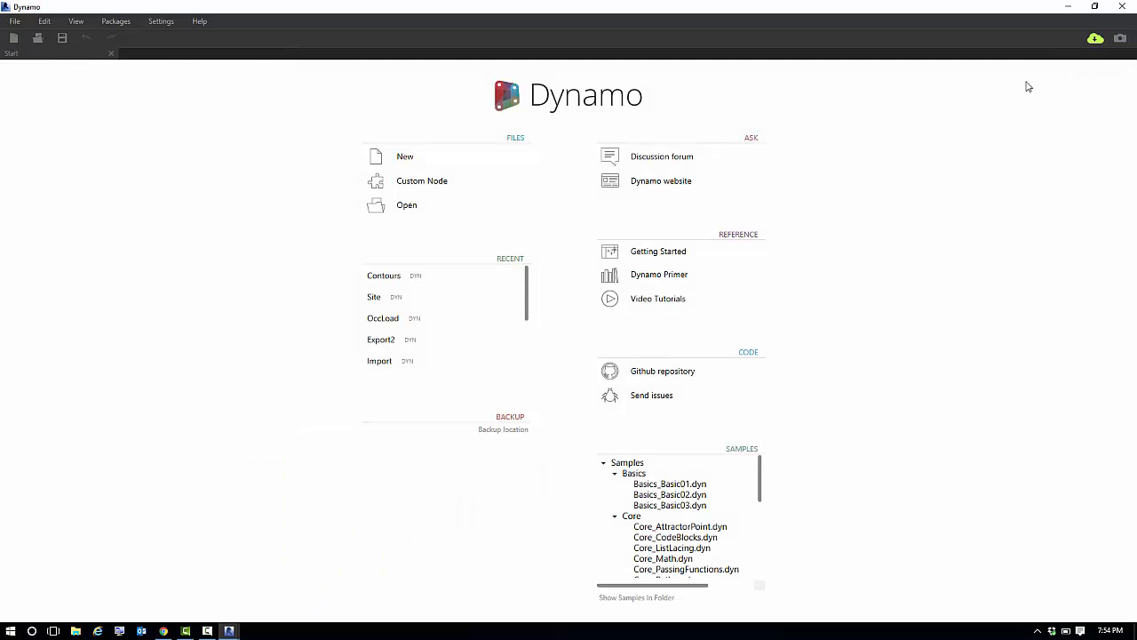
left_click(1124, 7)
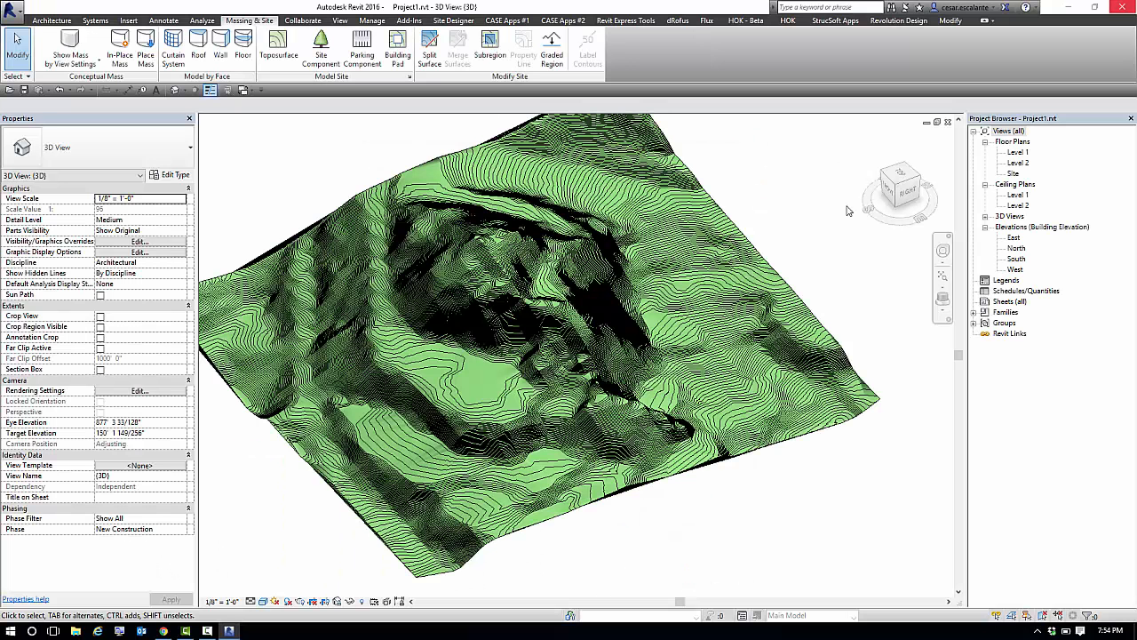